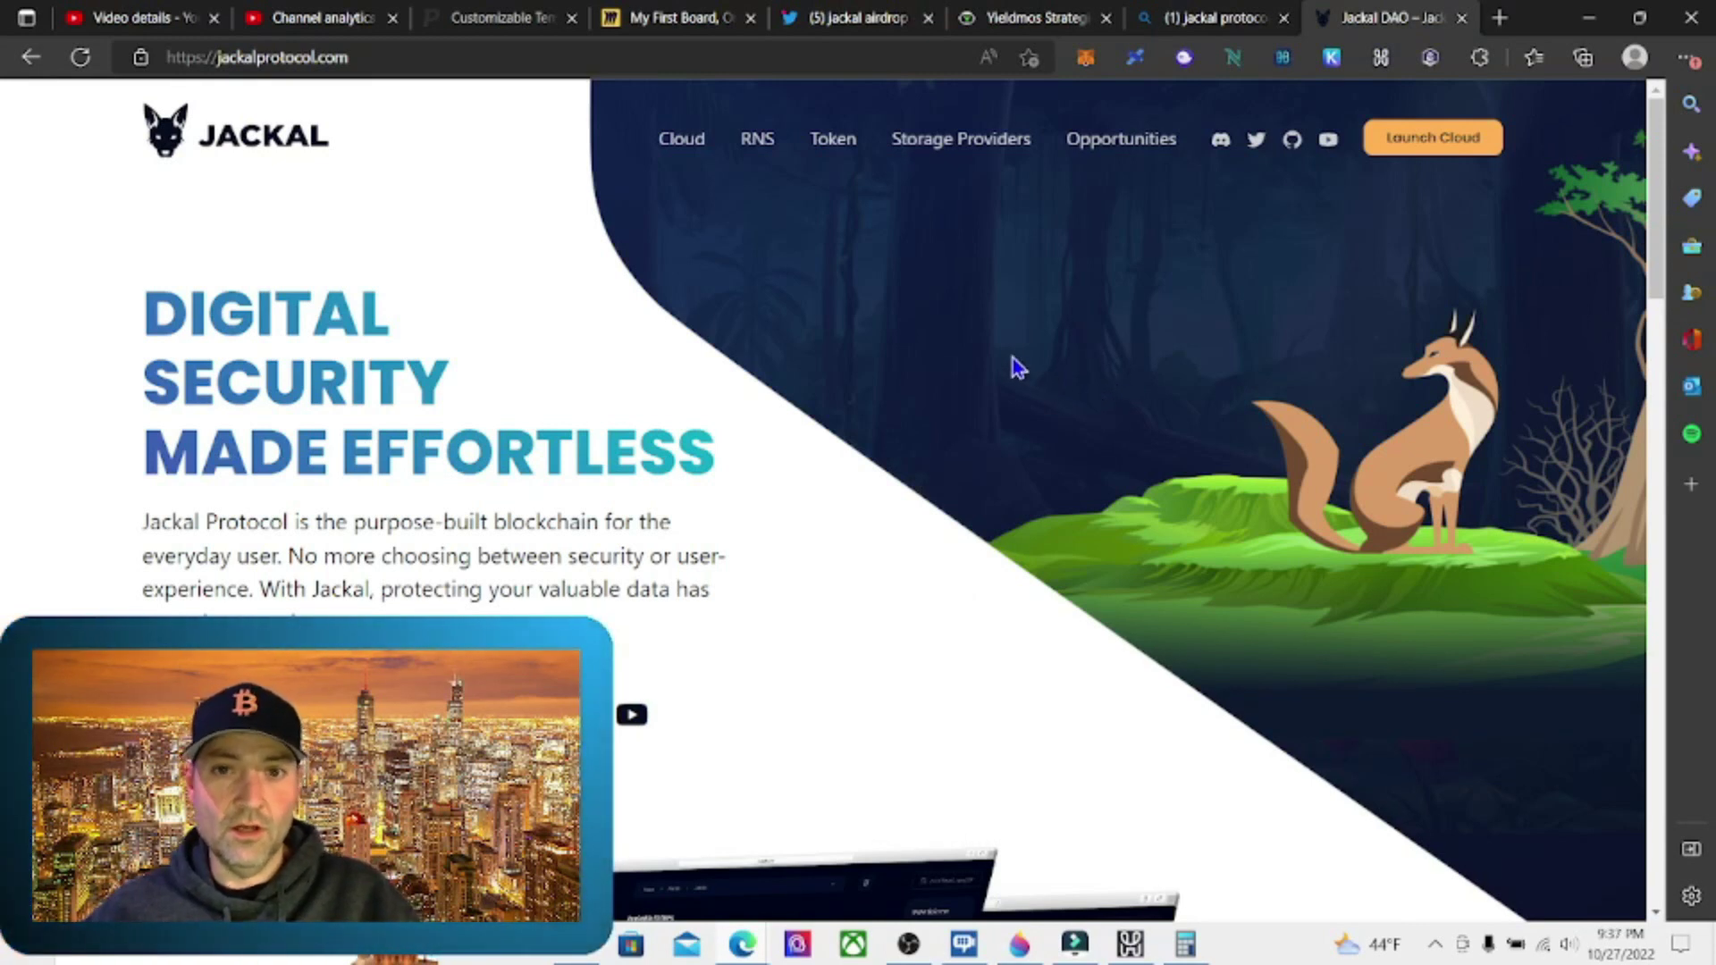
# Switch to the Twitter results for "jackal airdrop" and read the post about claiming the SCRT portion of the JKL tokens
pyautogui.click(865, 24)
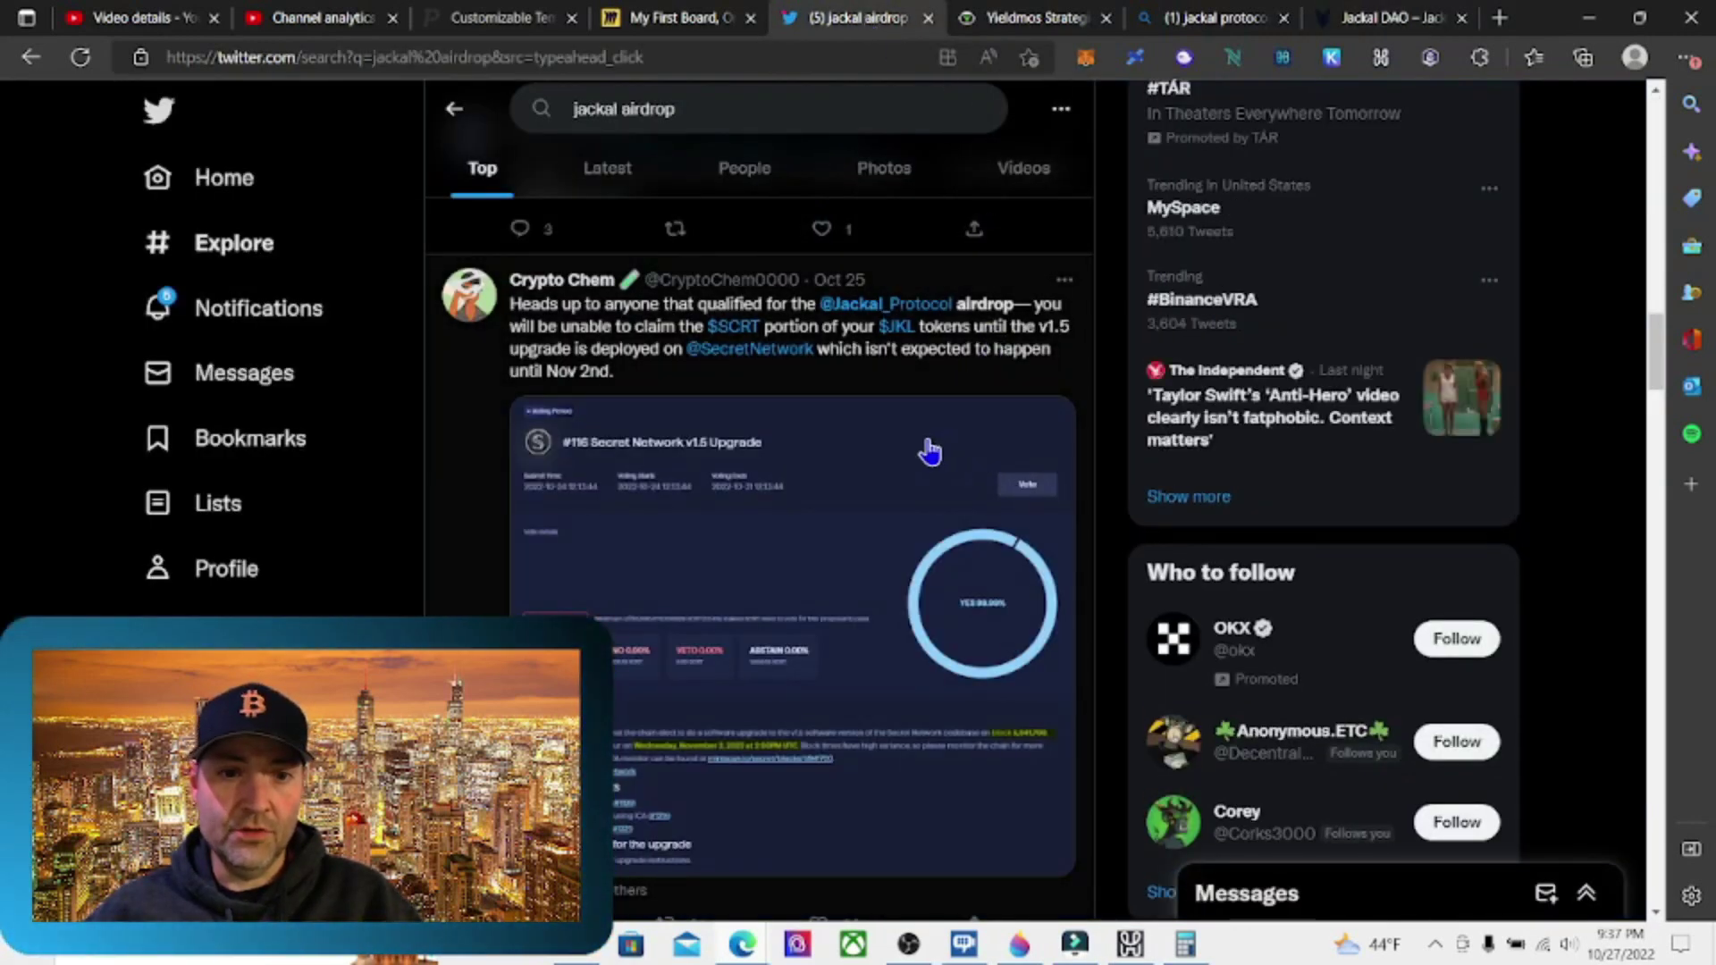
pyautogui.scroll(-2, 925, 451)
pyautogui.scroll(2, 926, 451)
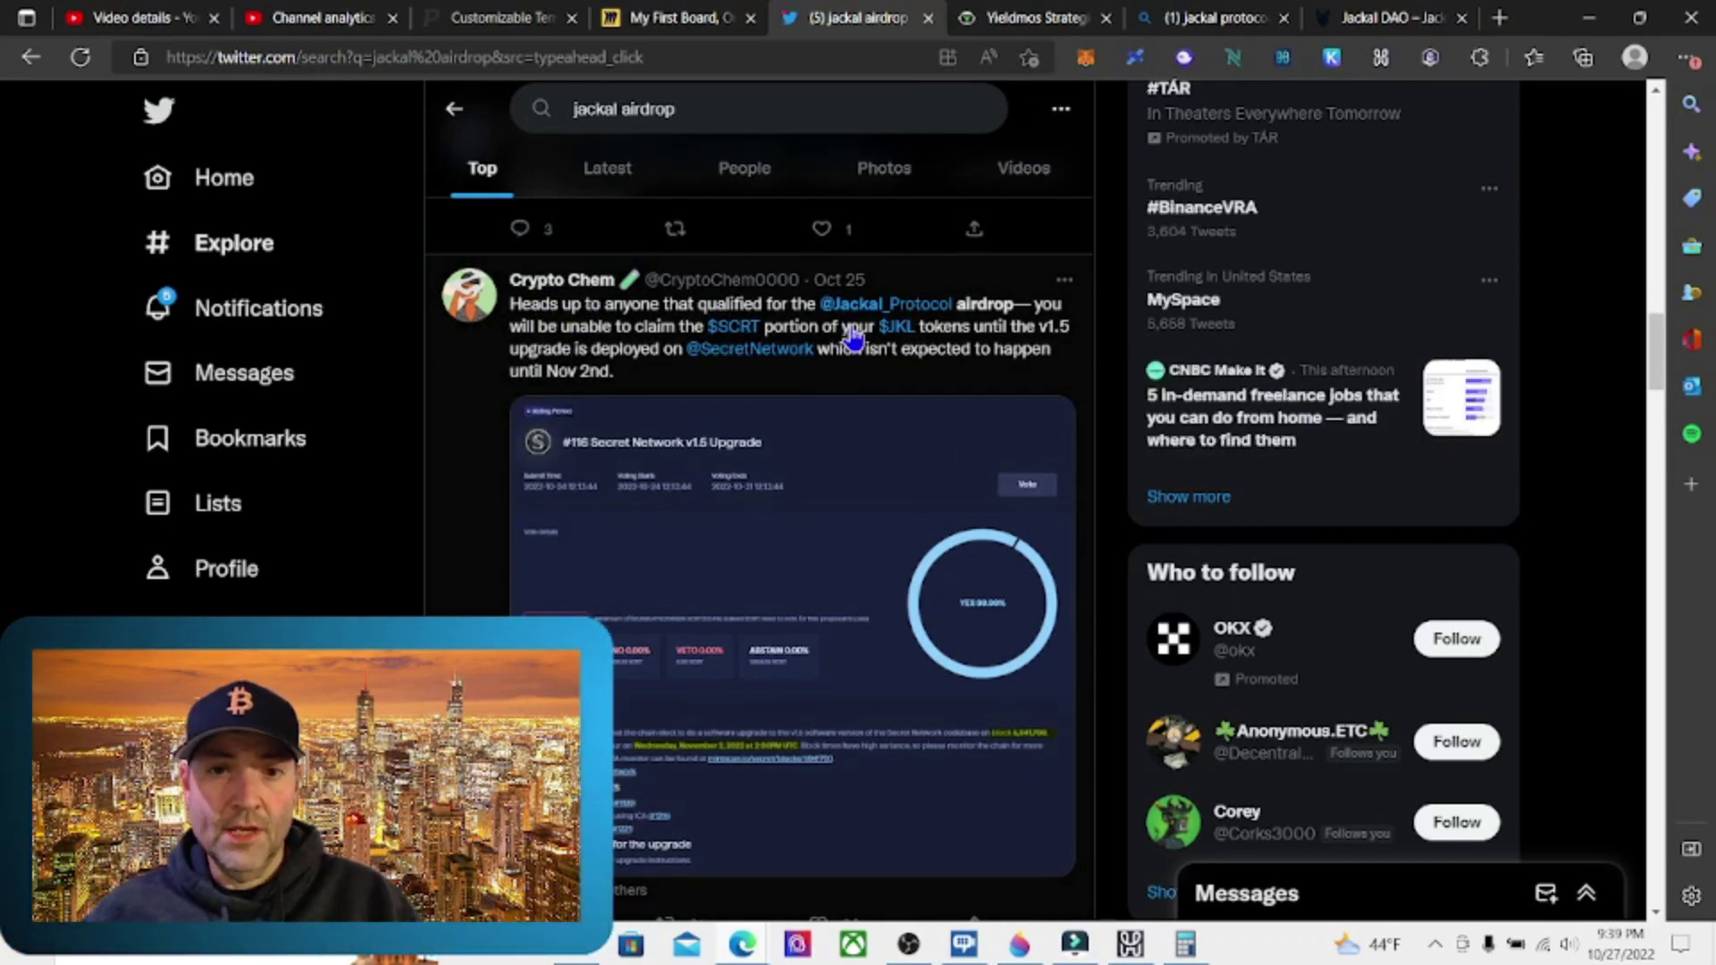
# Switch to the Yieldmos strategies page and clear the network search text
pyautogui.click(1035, 26)
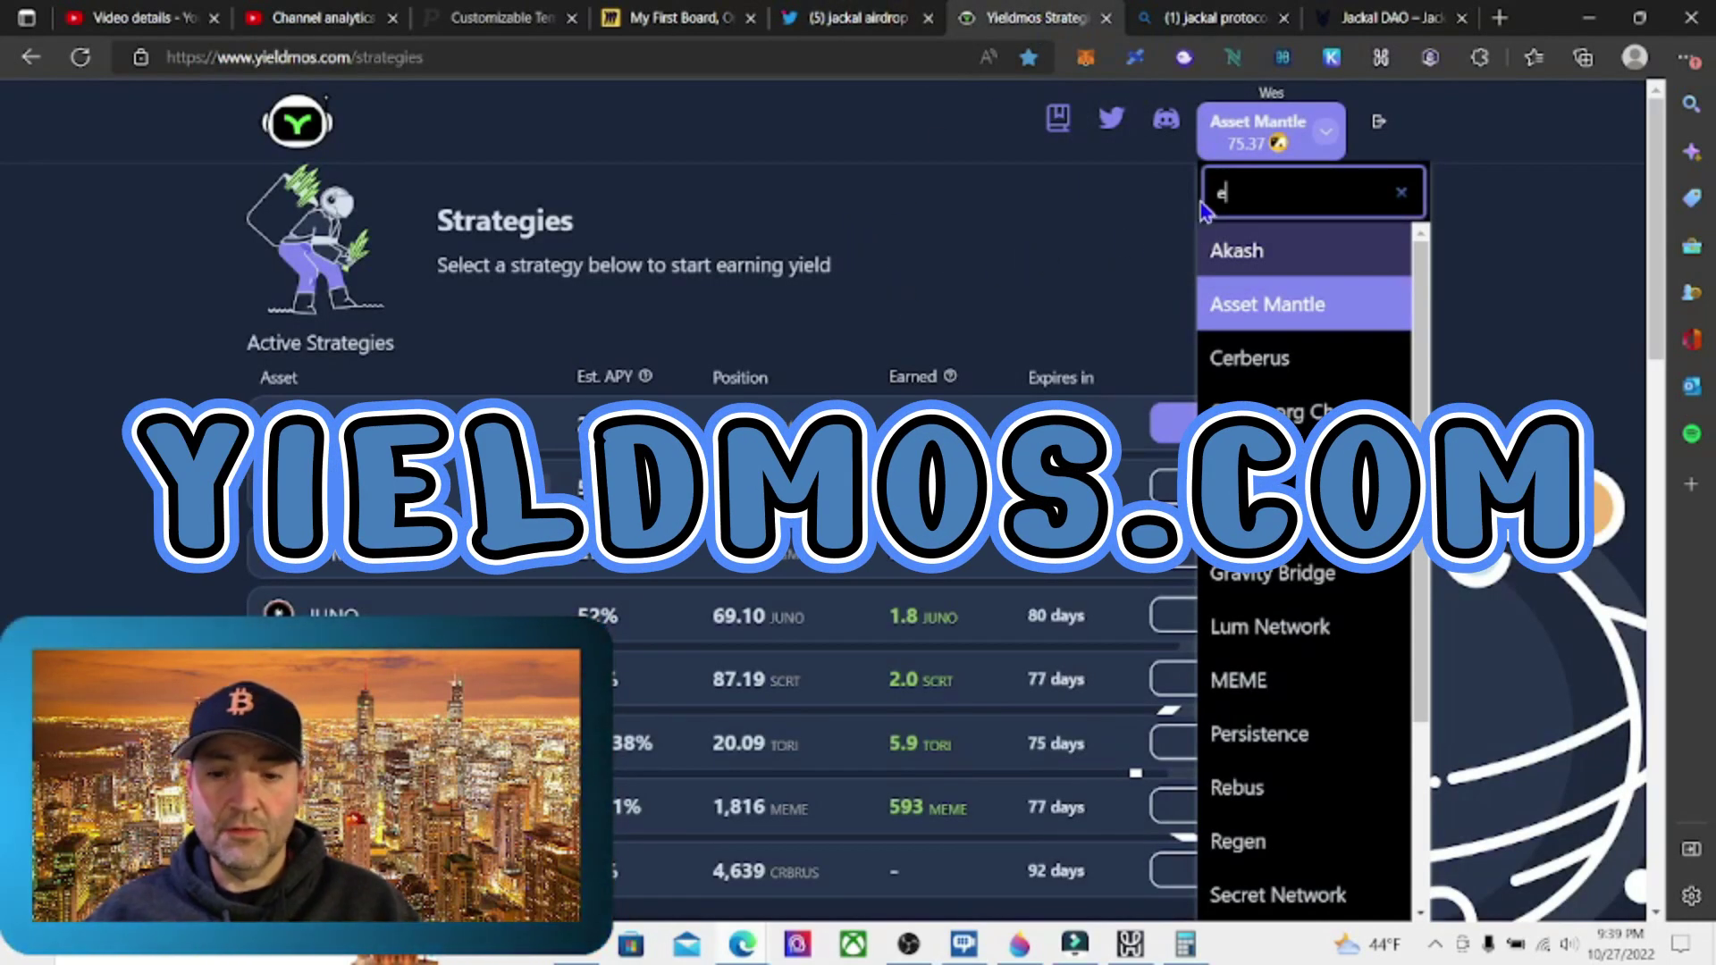
pyautogui.press('BackSpace')
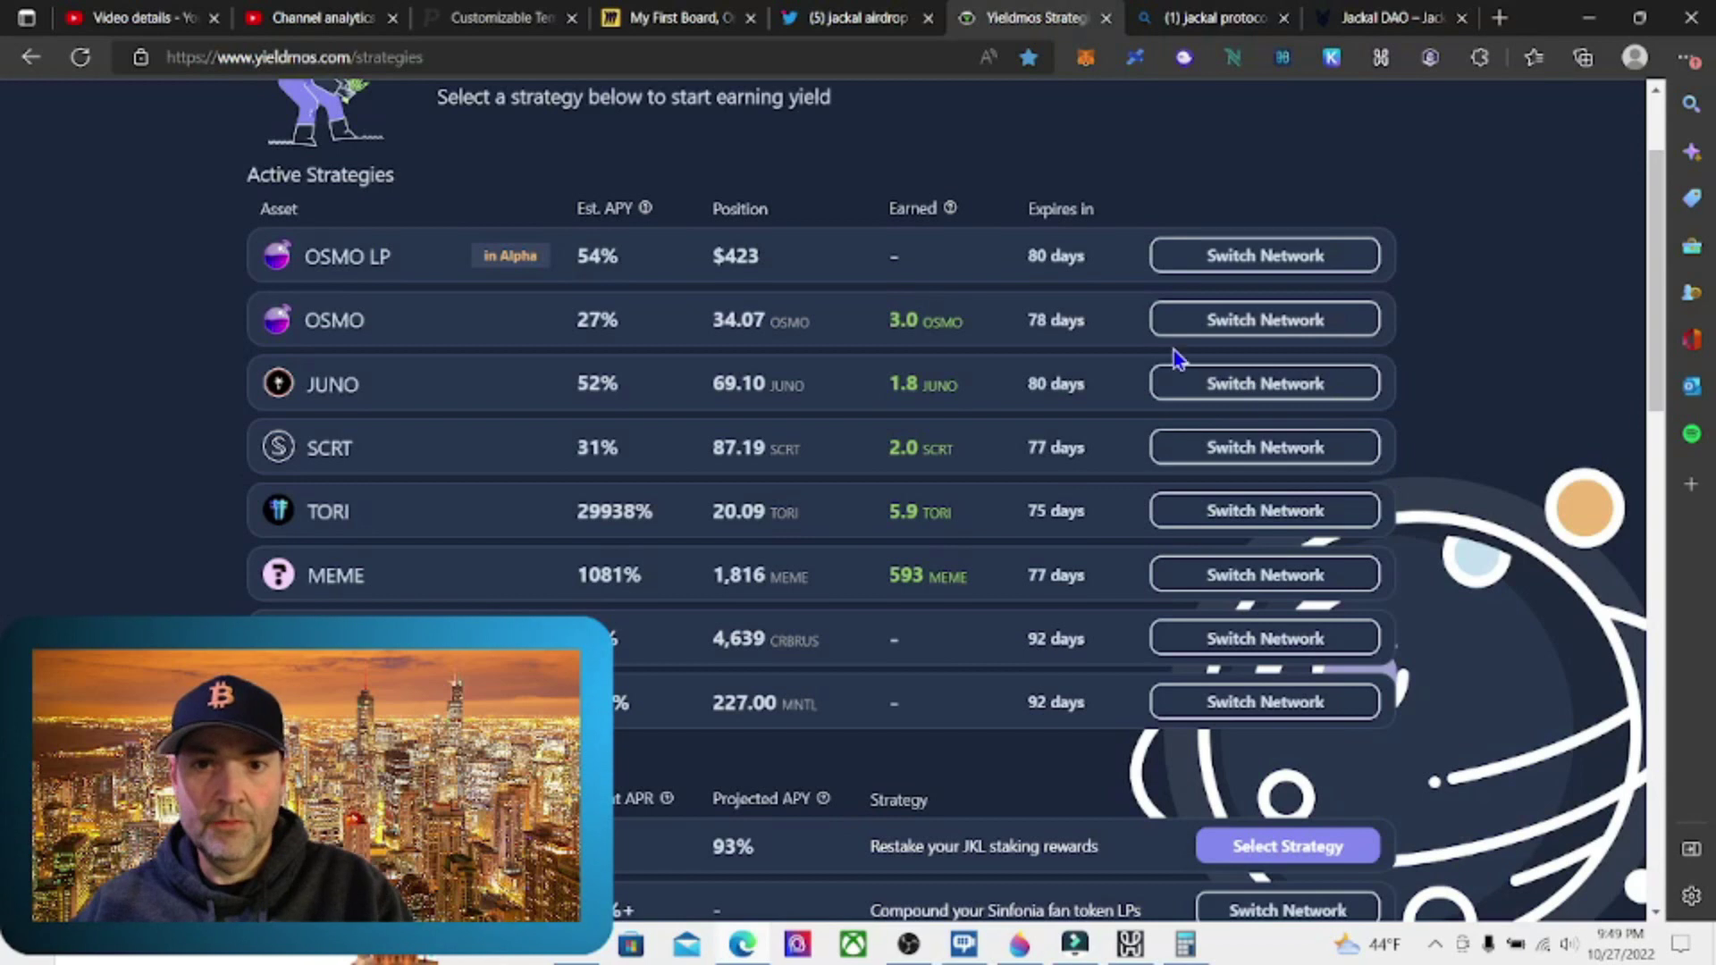
pyautogui.scroll(2, 1161, 339)
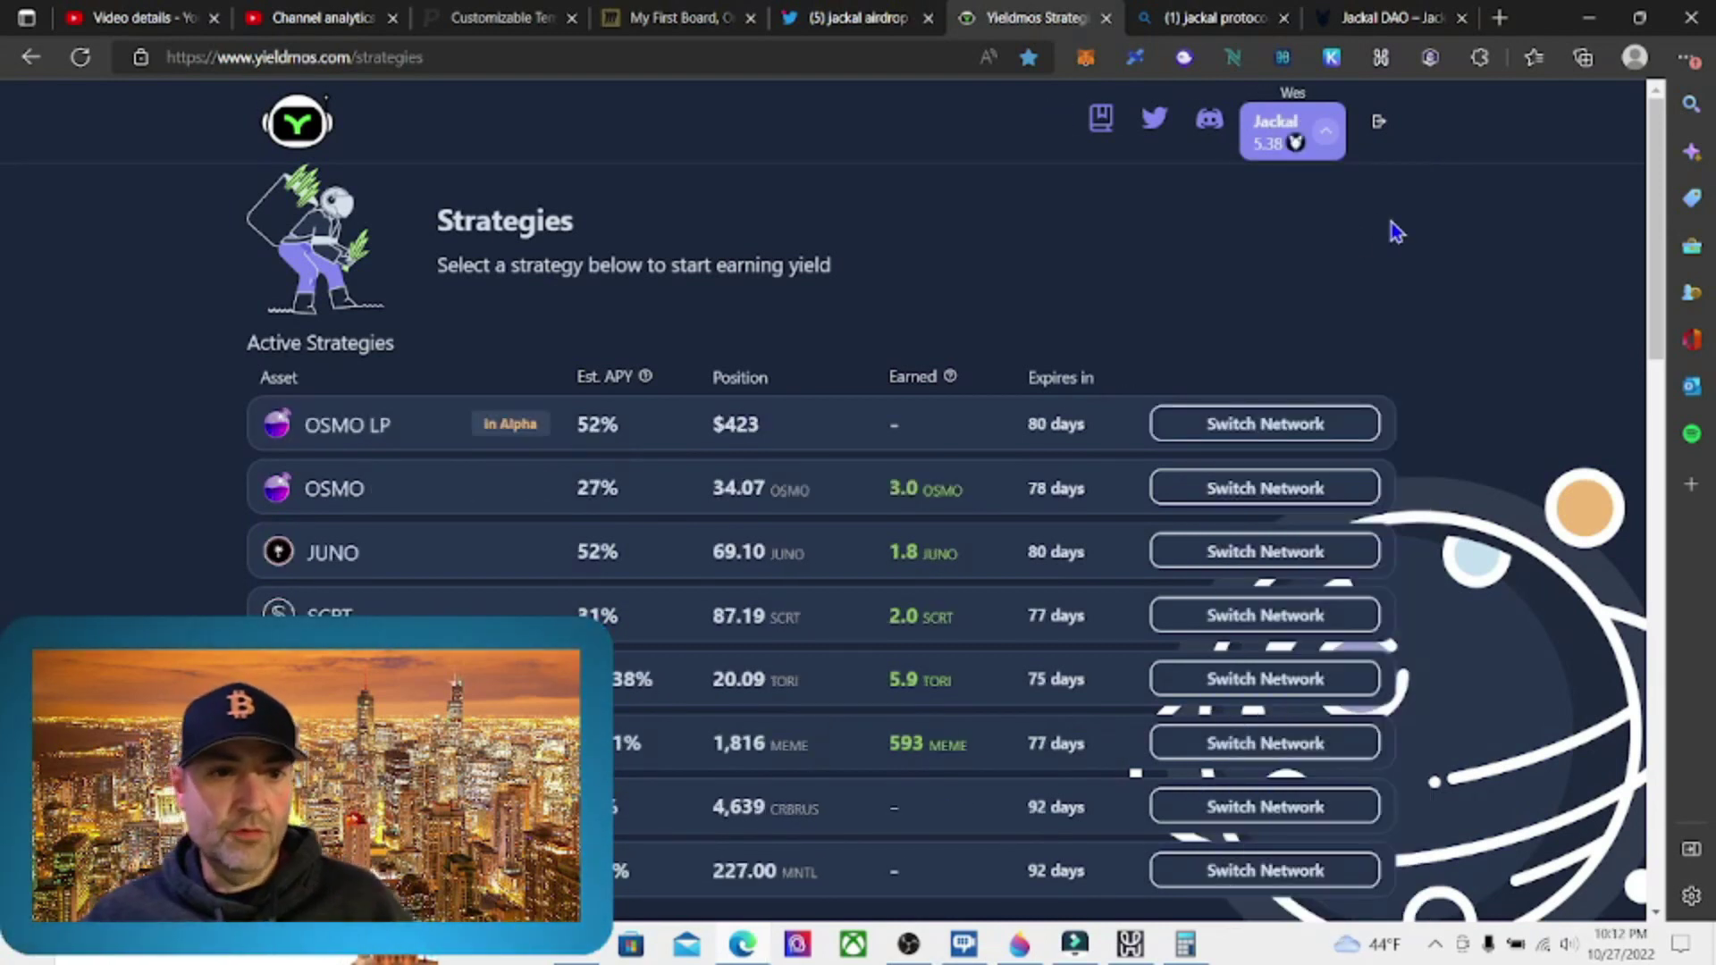
# Start the strategy that restakes JKL staking rewards and proceed past its introduction to the delegation stage
pyautogui.scroll(-5, 1371, 330)
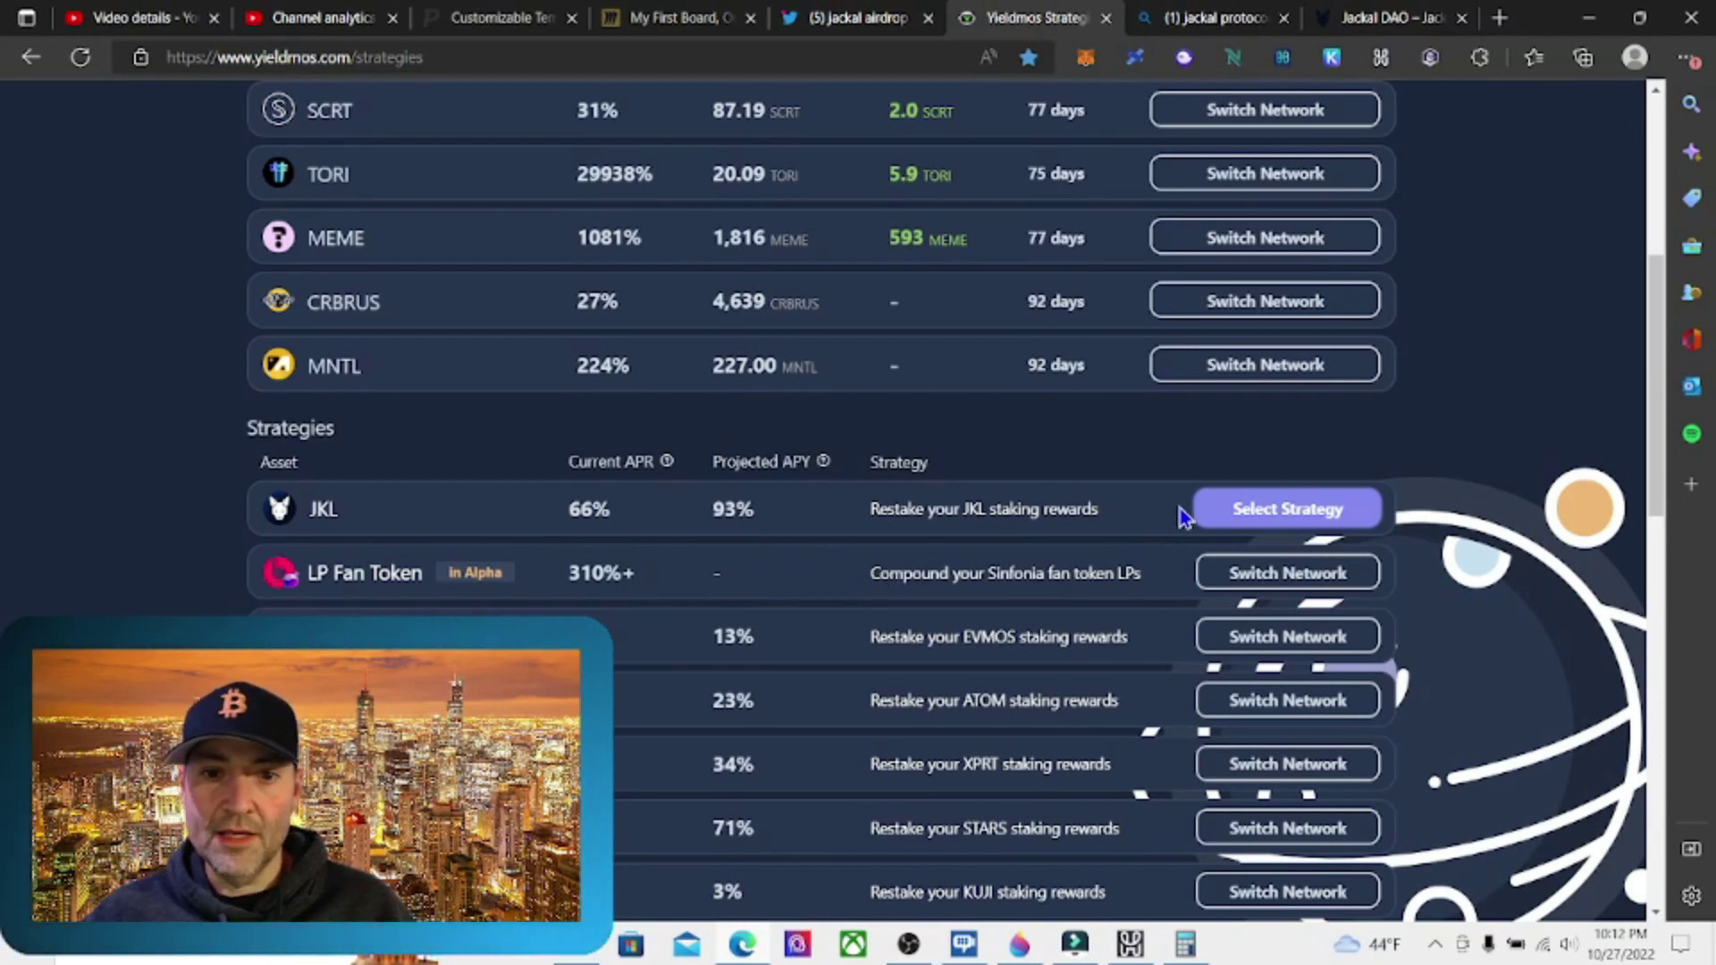
pyautogui.click(1301, 506)
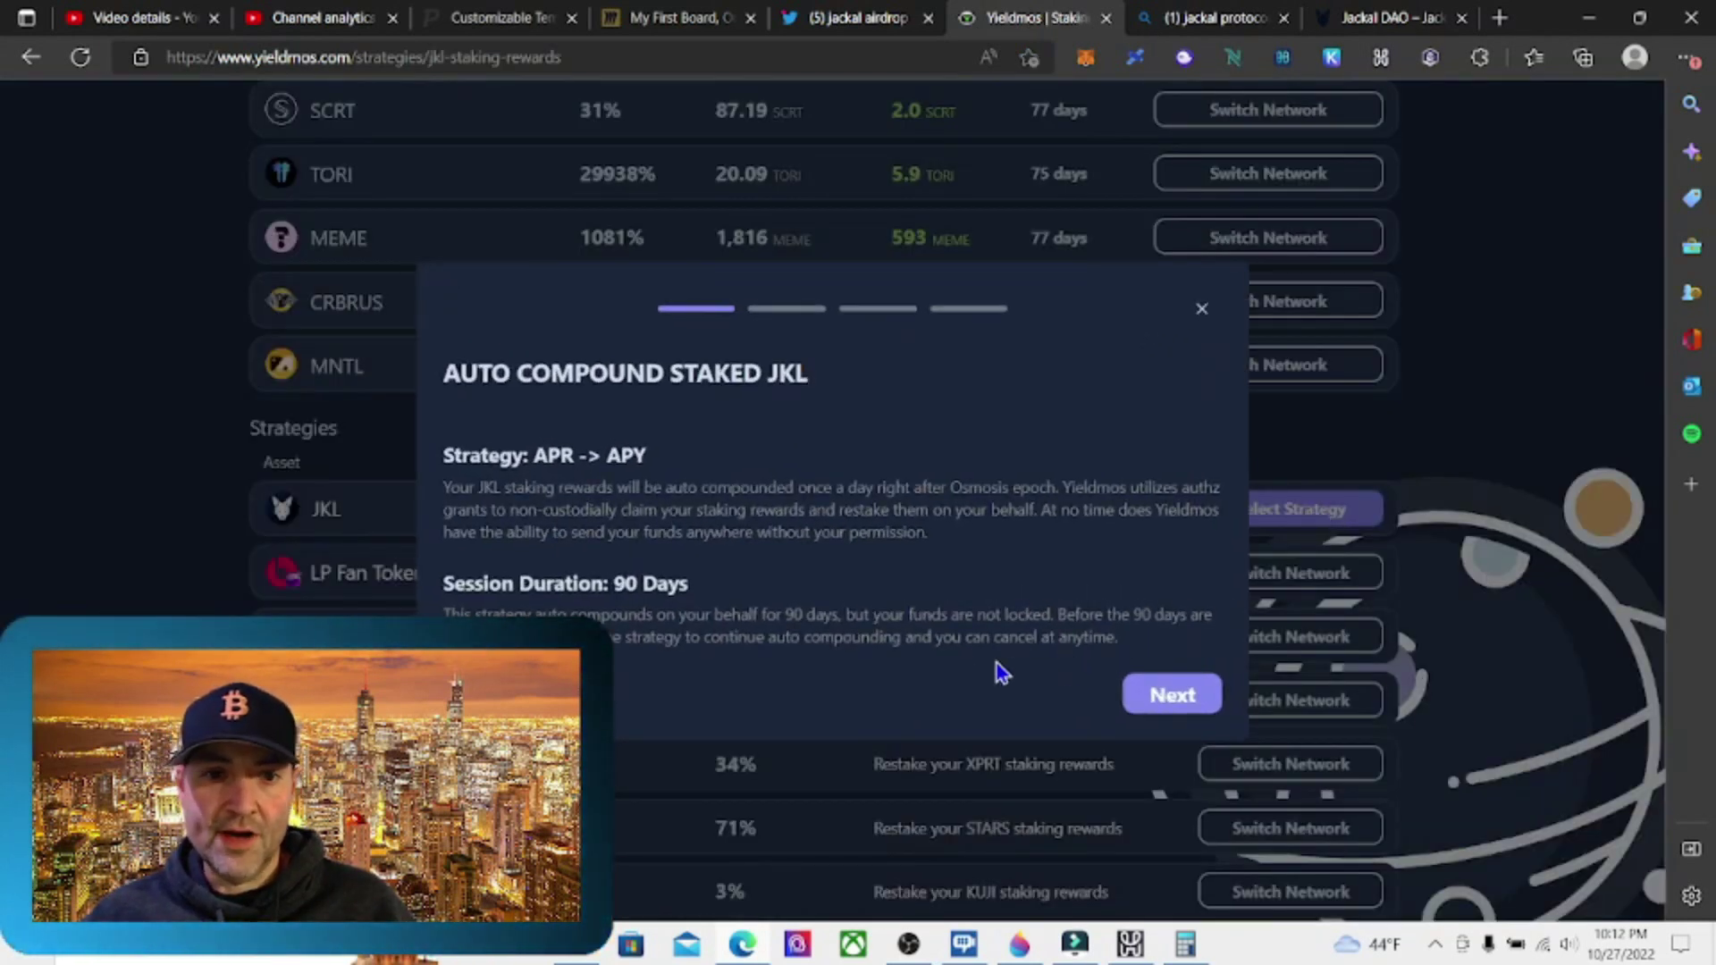
pyautogui.click(1163, 699)
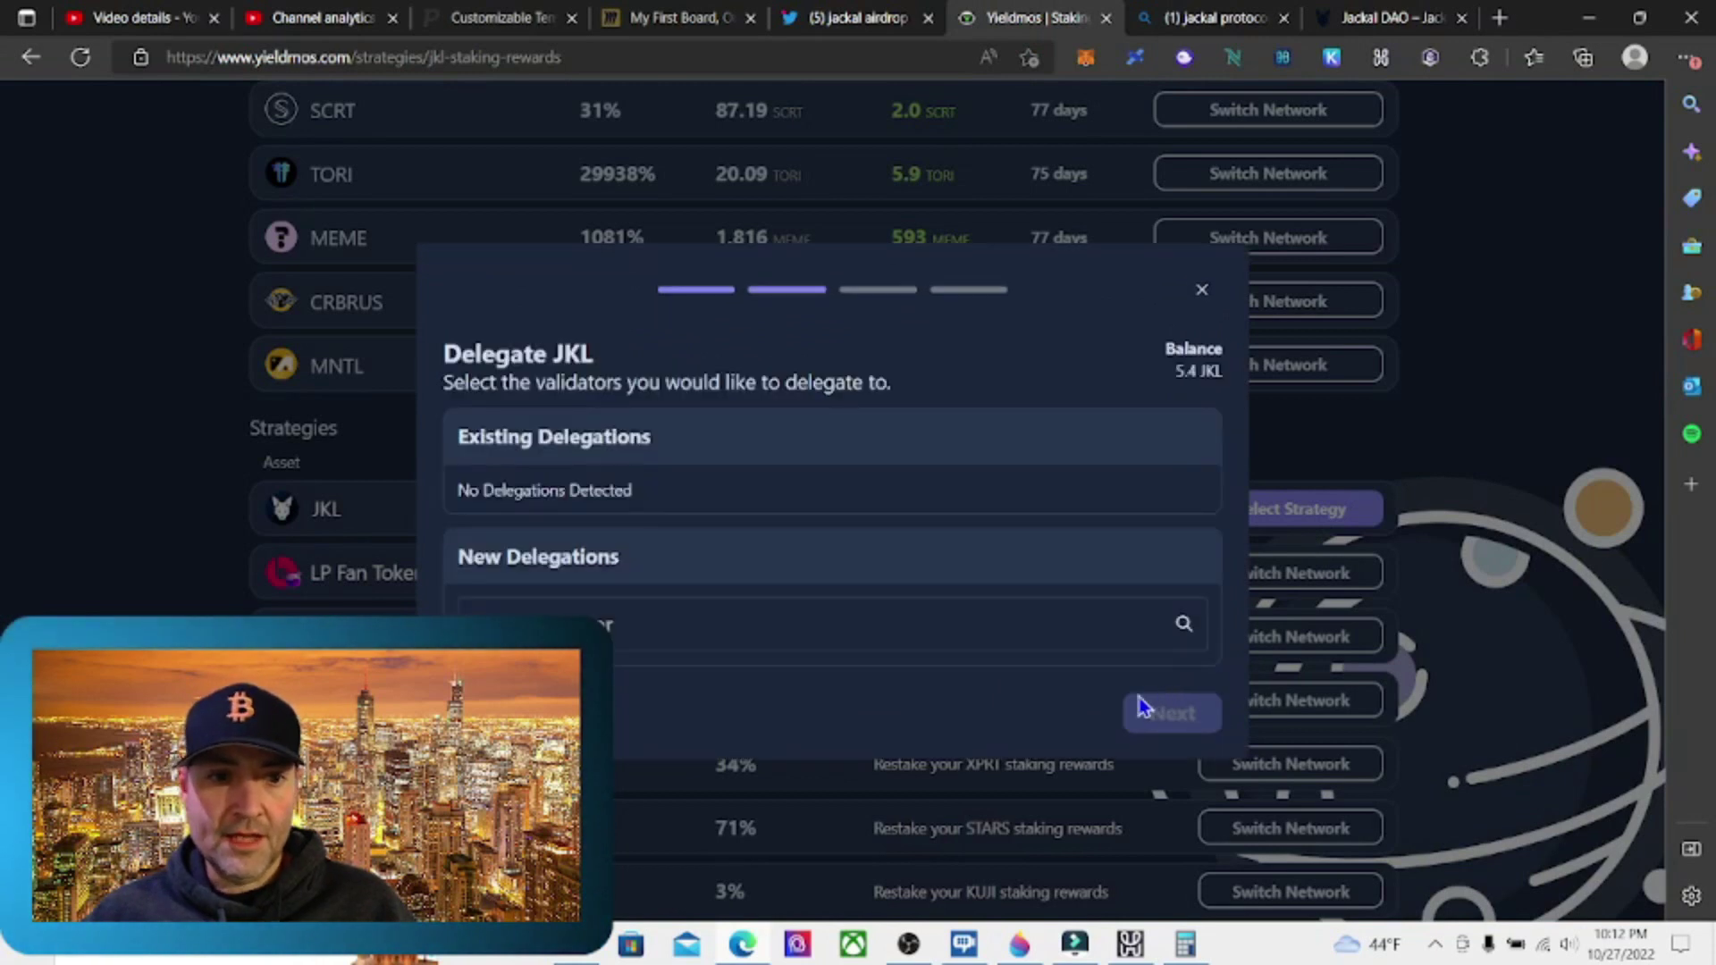
# Add the Frens validator as a new delegation and set its amount to 5.3 JKL
pyautogui.click(676, 622)
pyautogui.scroll(-3, 834, 742)
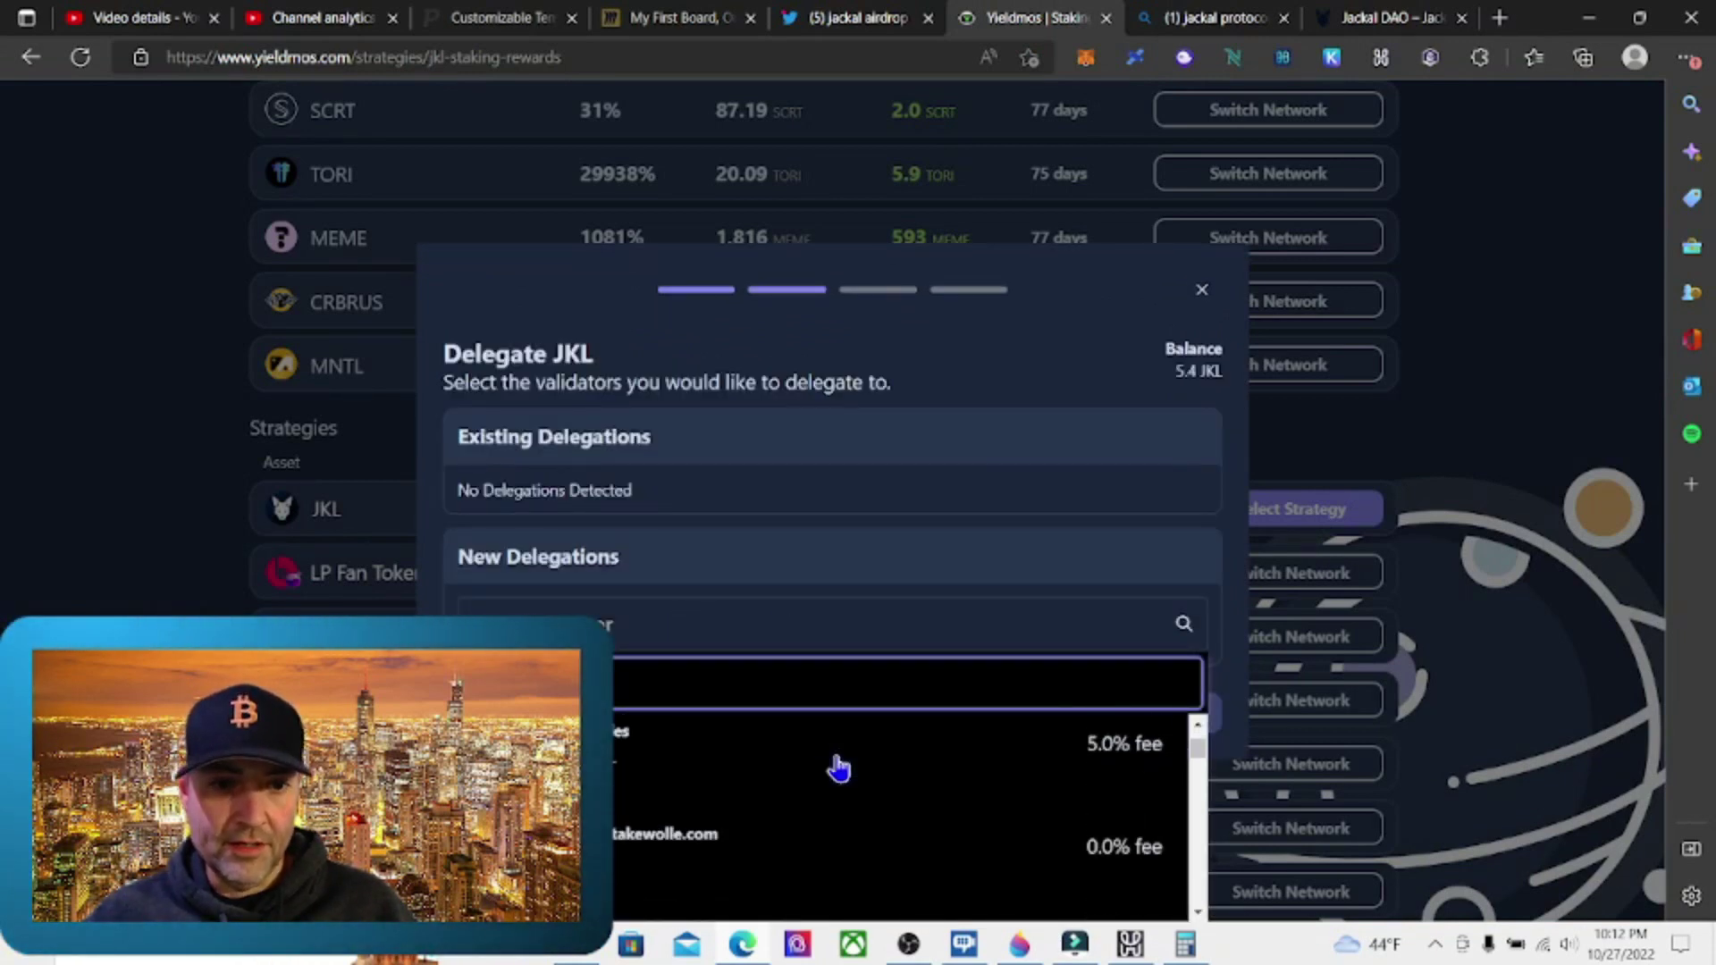
pyautogui.scroll(-1, 837, 767)
pyautogui.scroll(2, 837, 766)
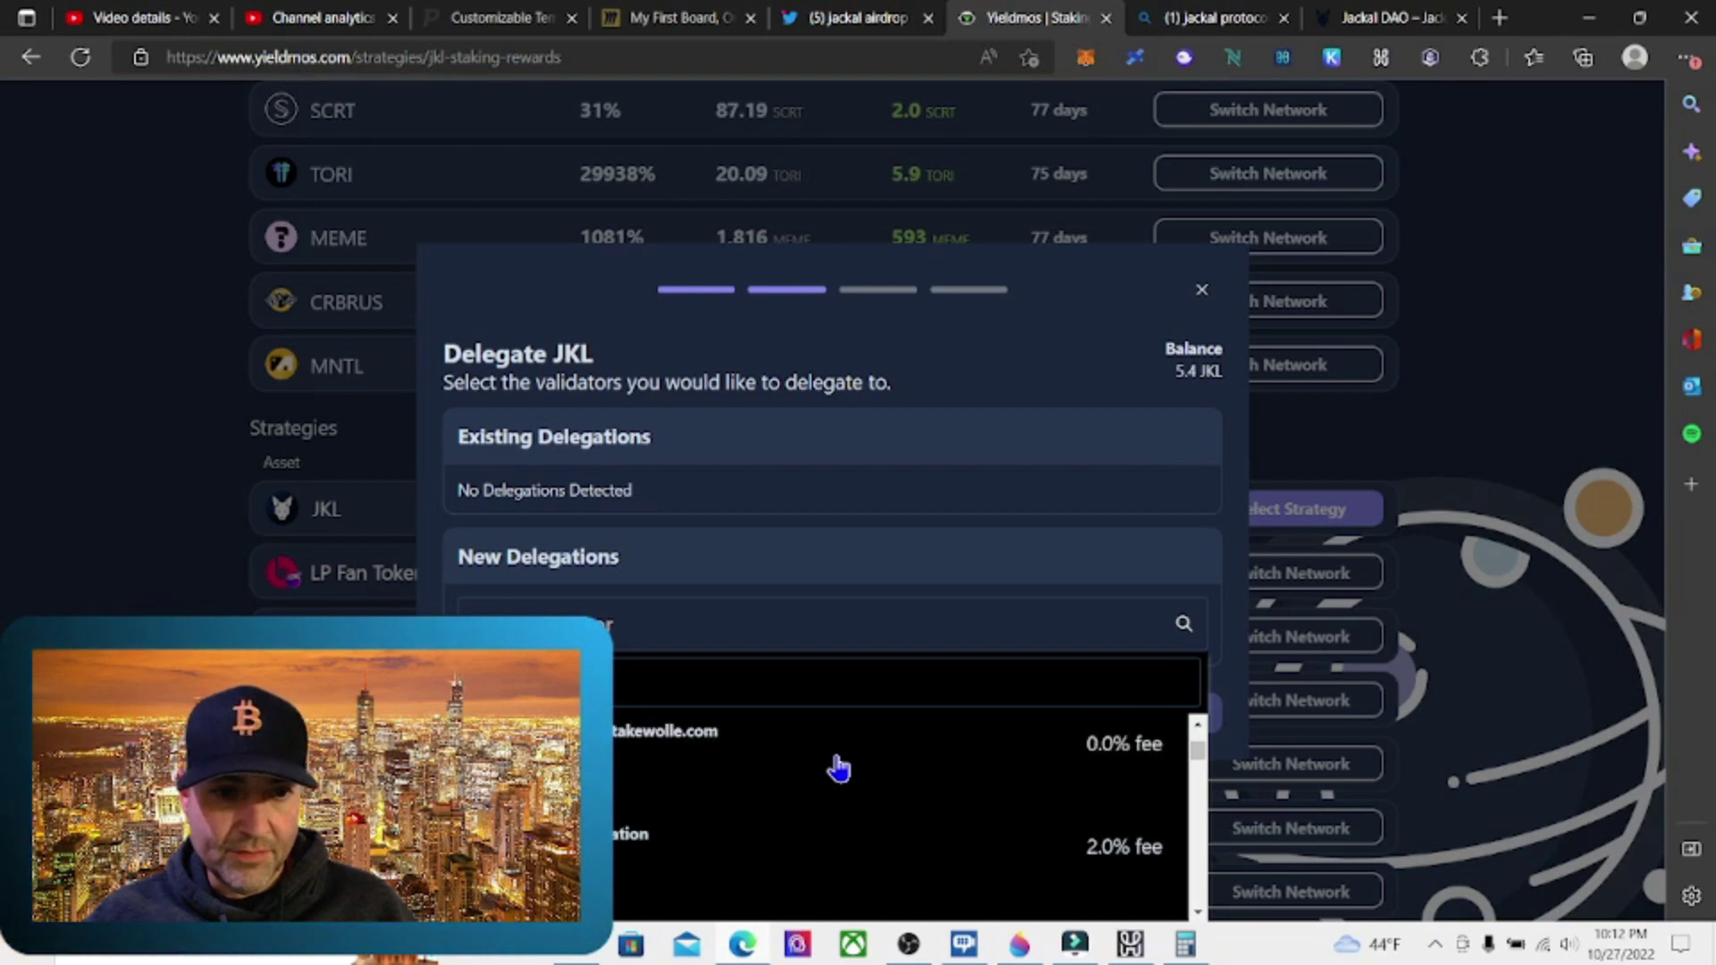
pyautogui.scroll(-2, 837, 767)
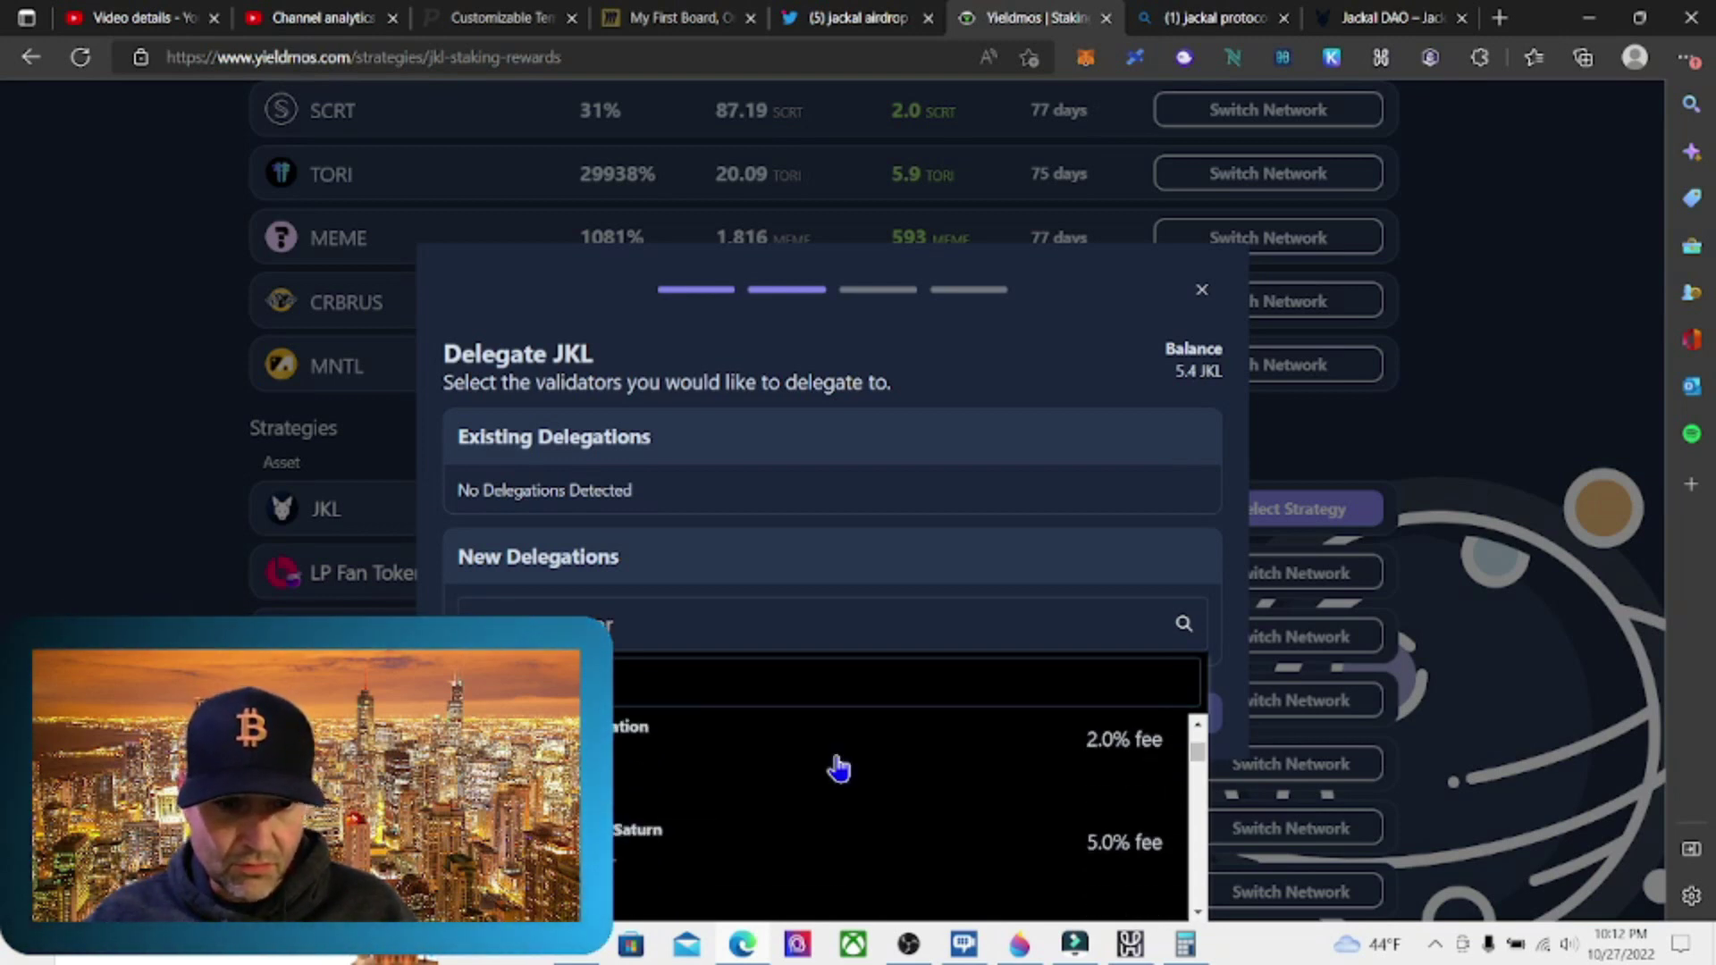
pyautogui.scroll(-4, 838, 767)
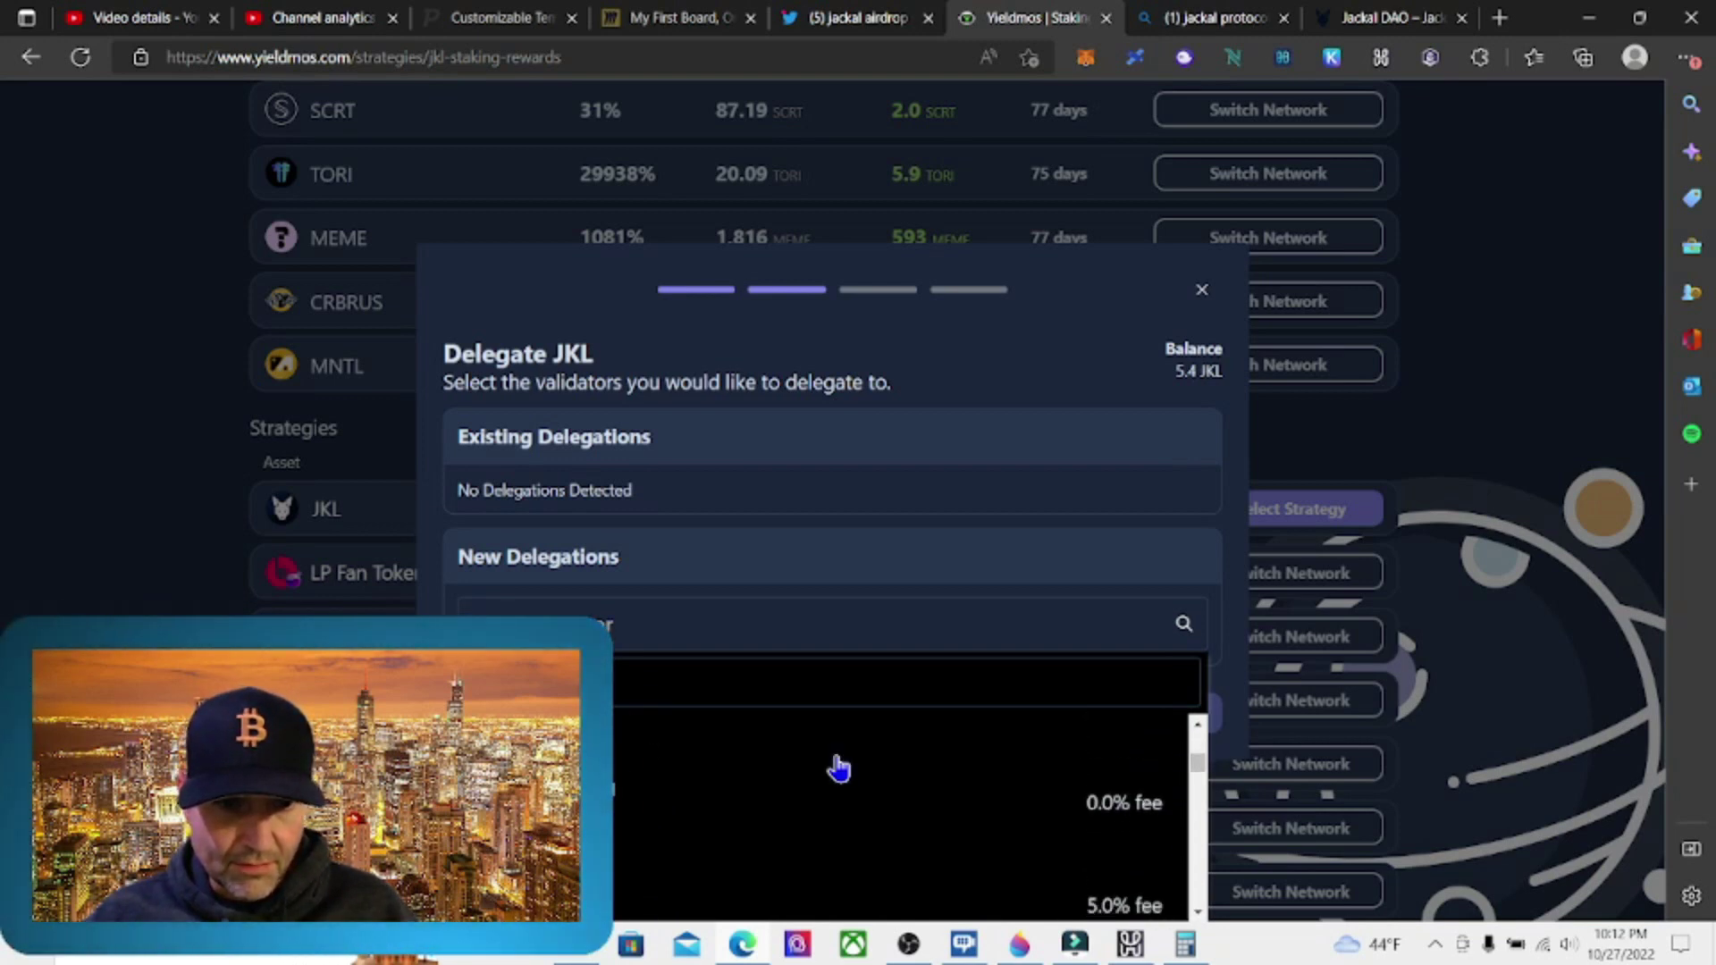
pyautogui.scroll(-3, 837, 766)
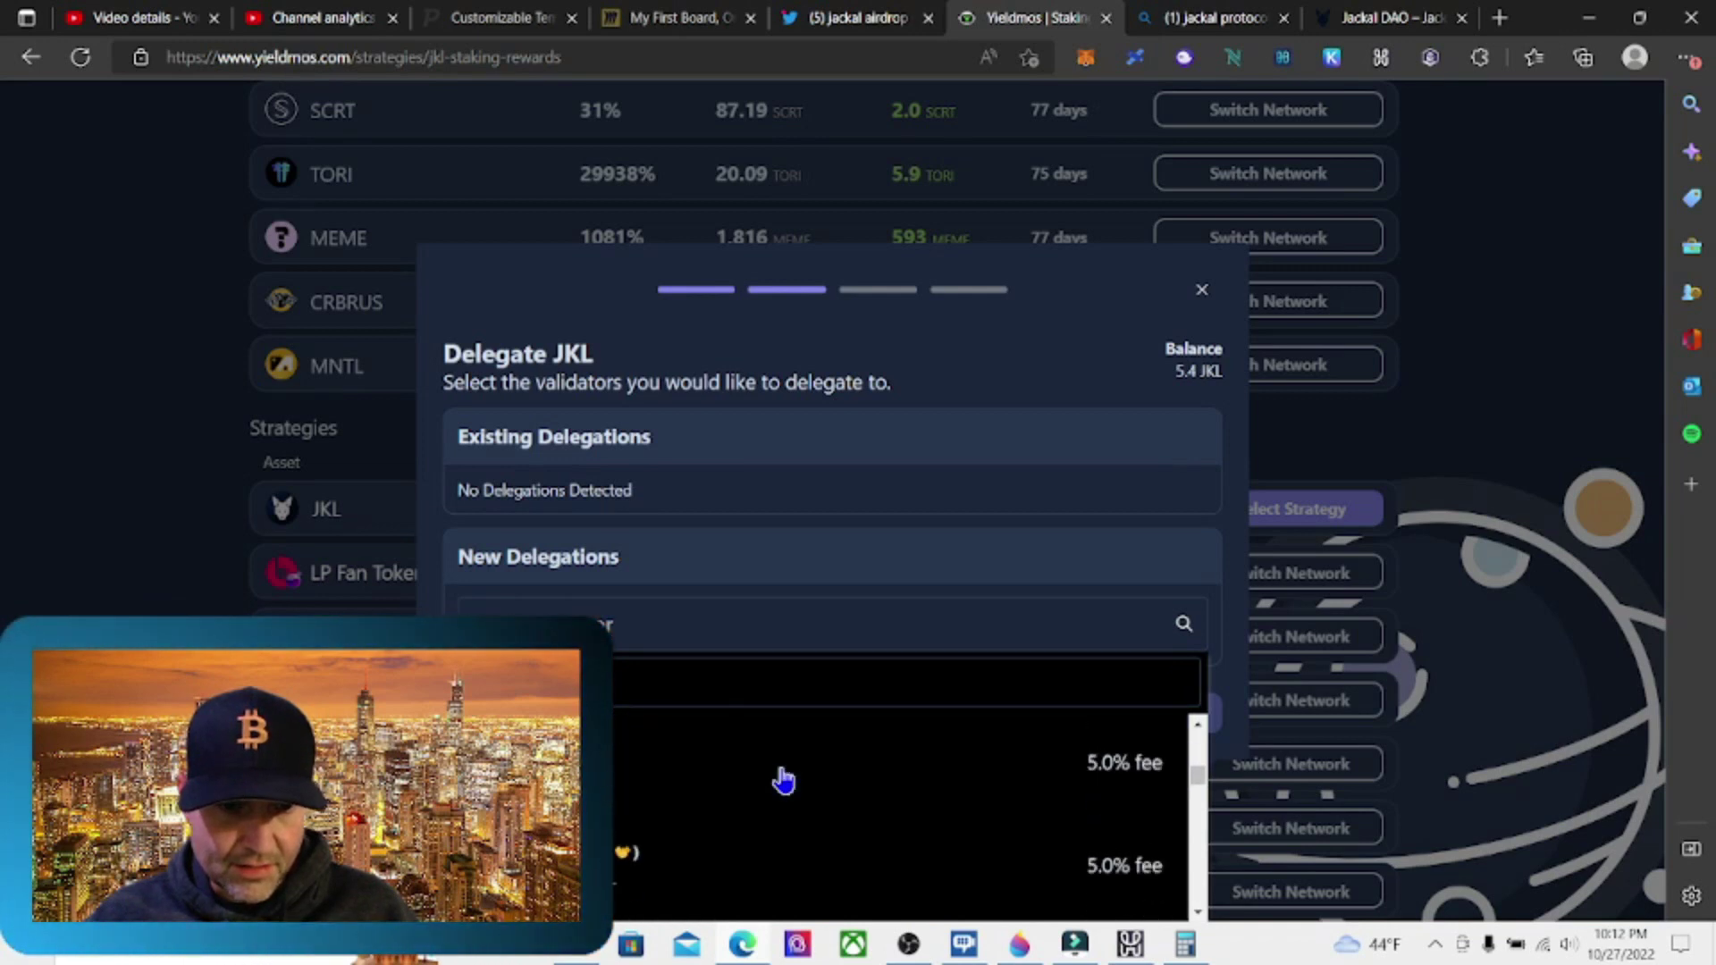
pyautogui.click(782, 780)
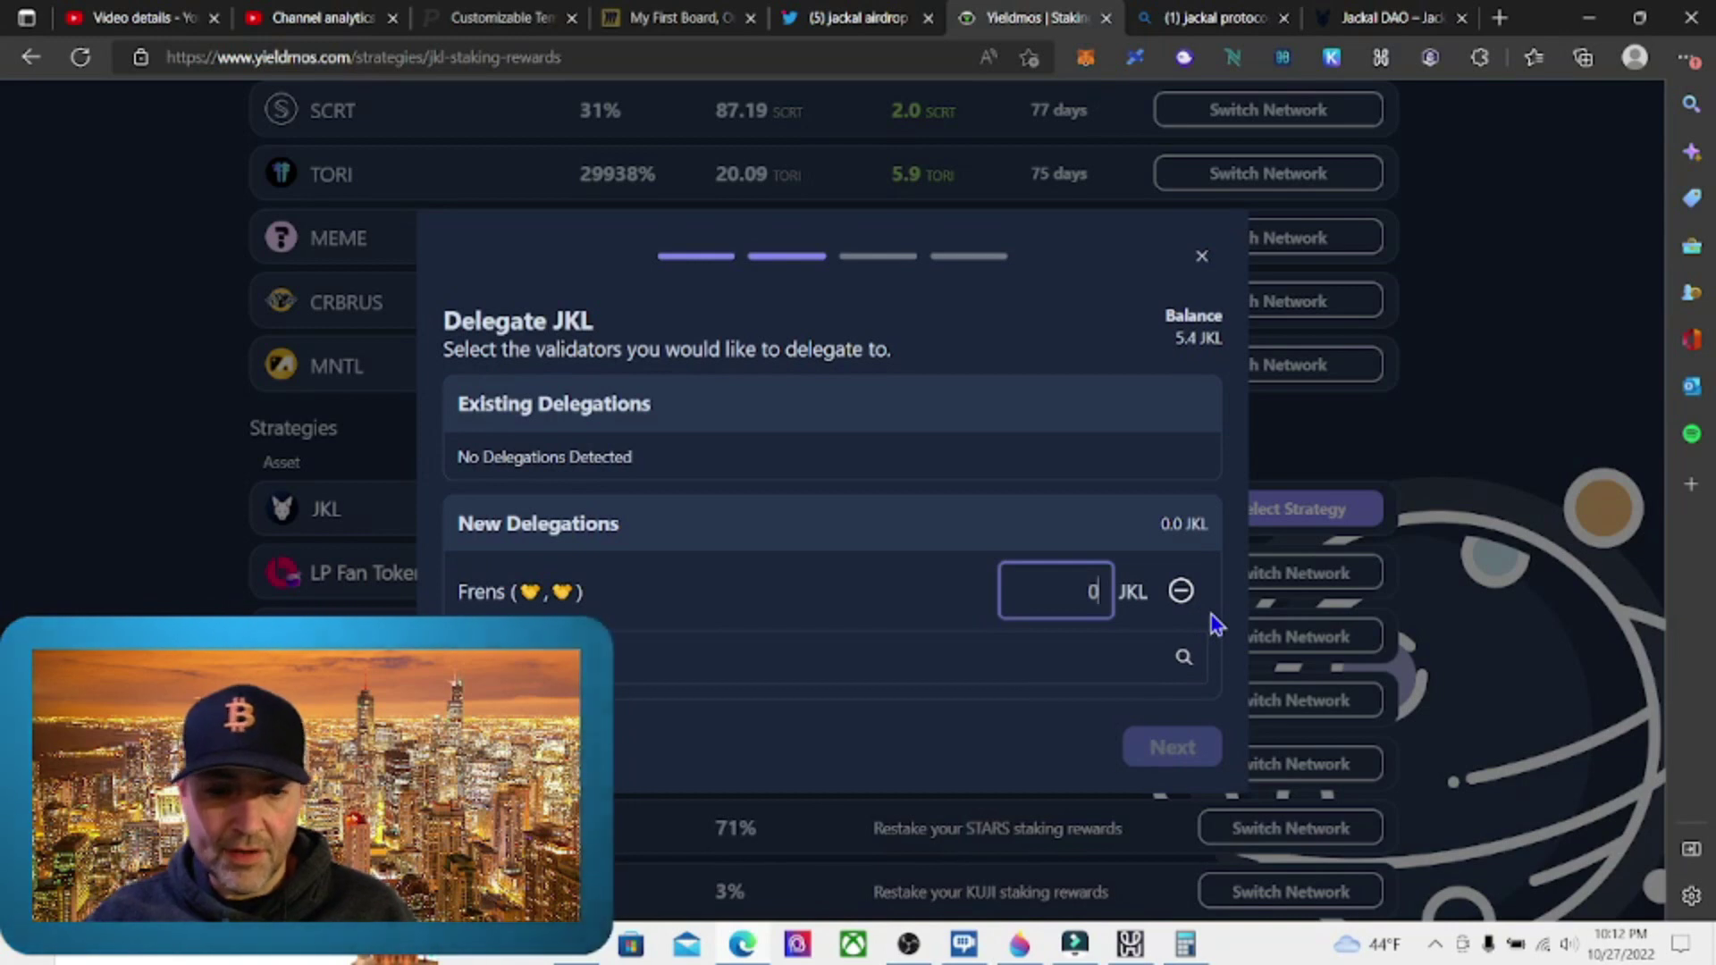
pyautogui.write('5.4')
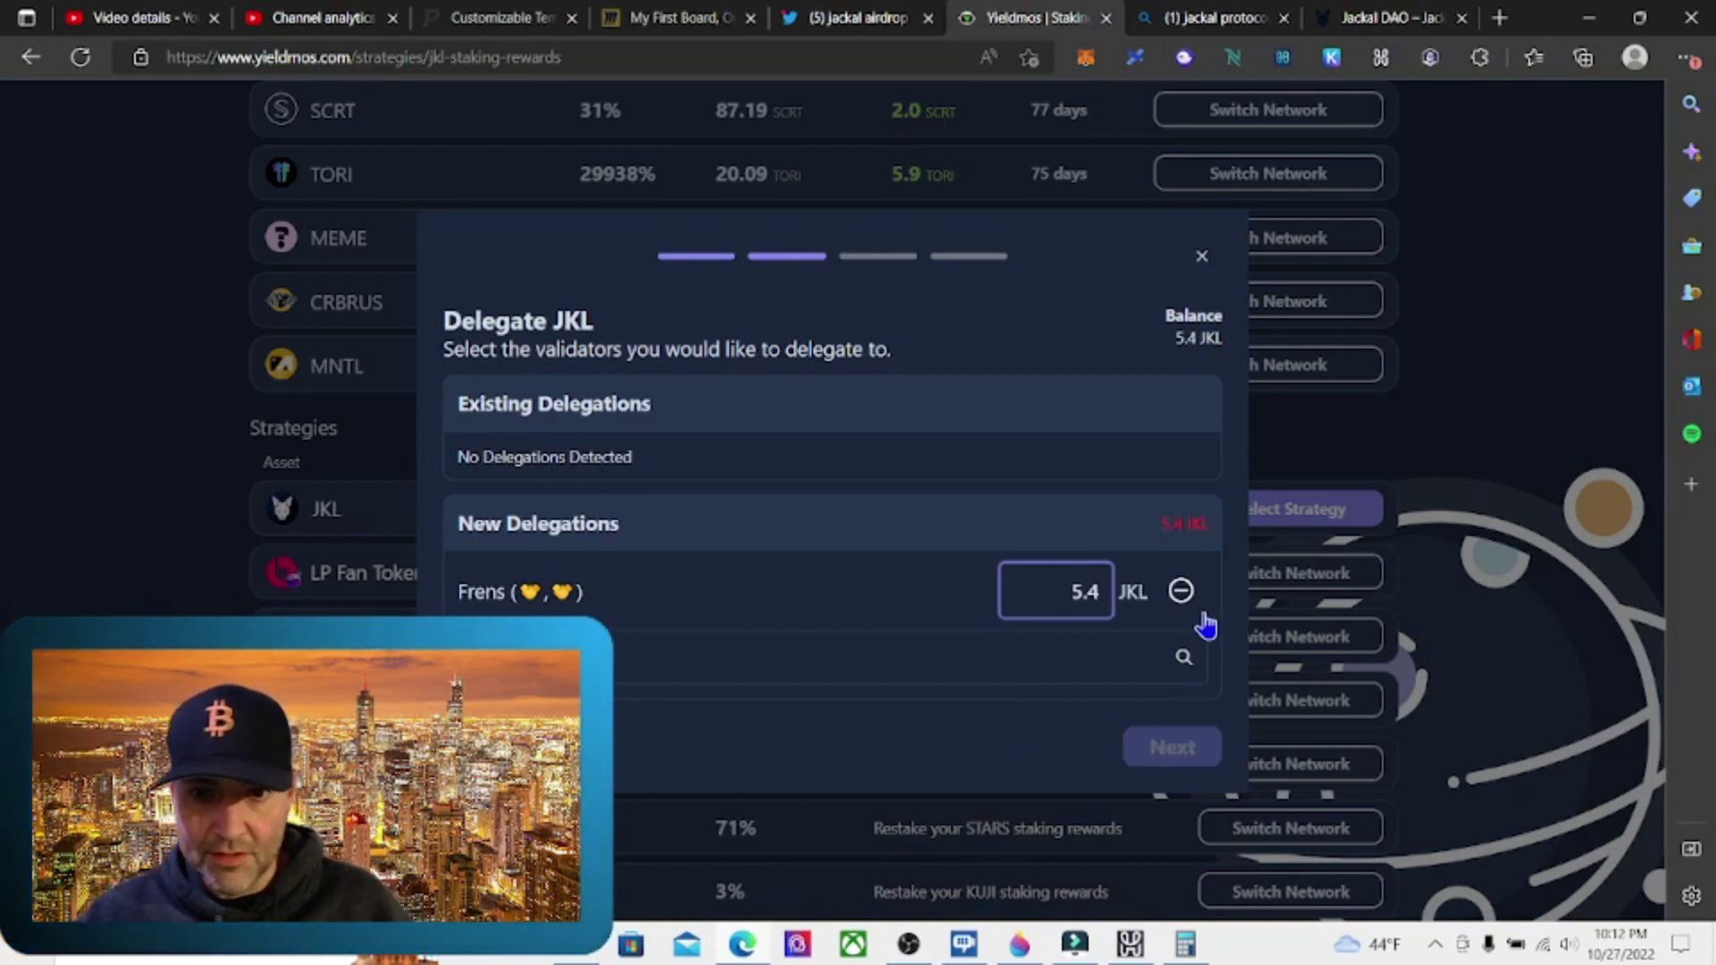
pyautogui.press('BackSpace')
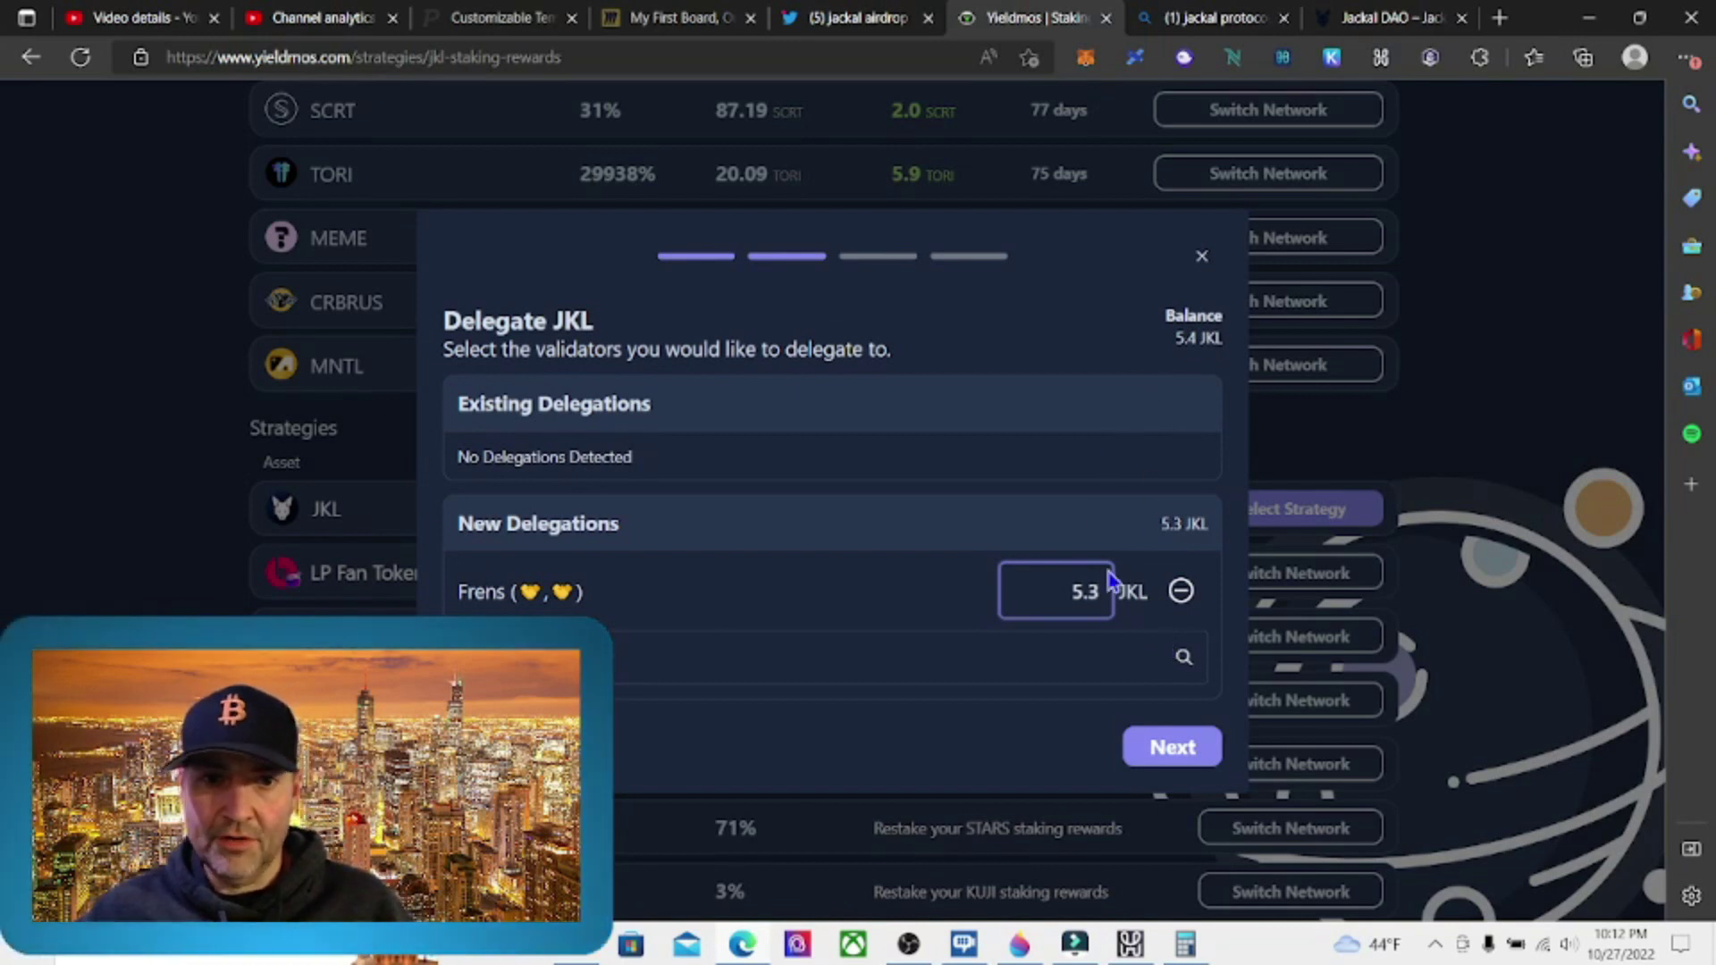
# Keep Frens as the validator for compounding rewards and confirm the JKL auto-compounding strategy without an e-mail address
pyautogui.click(1171, 748)
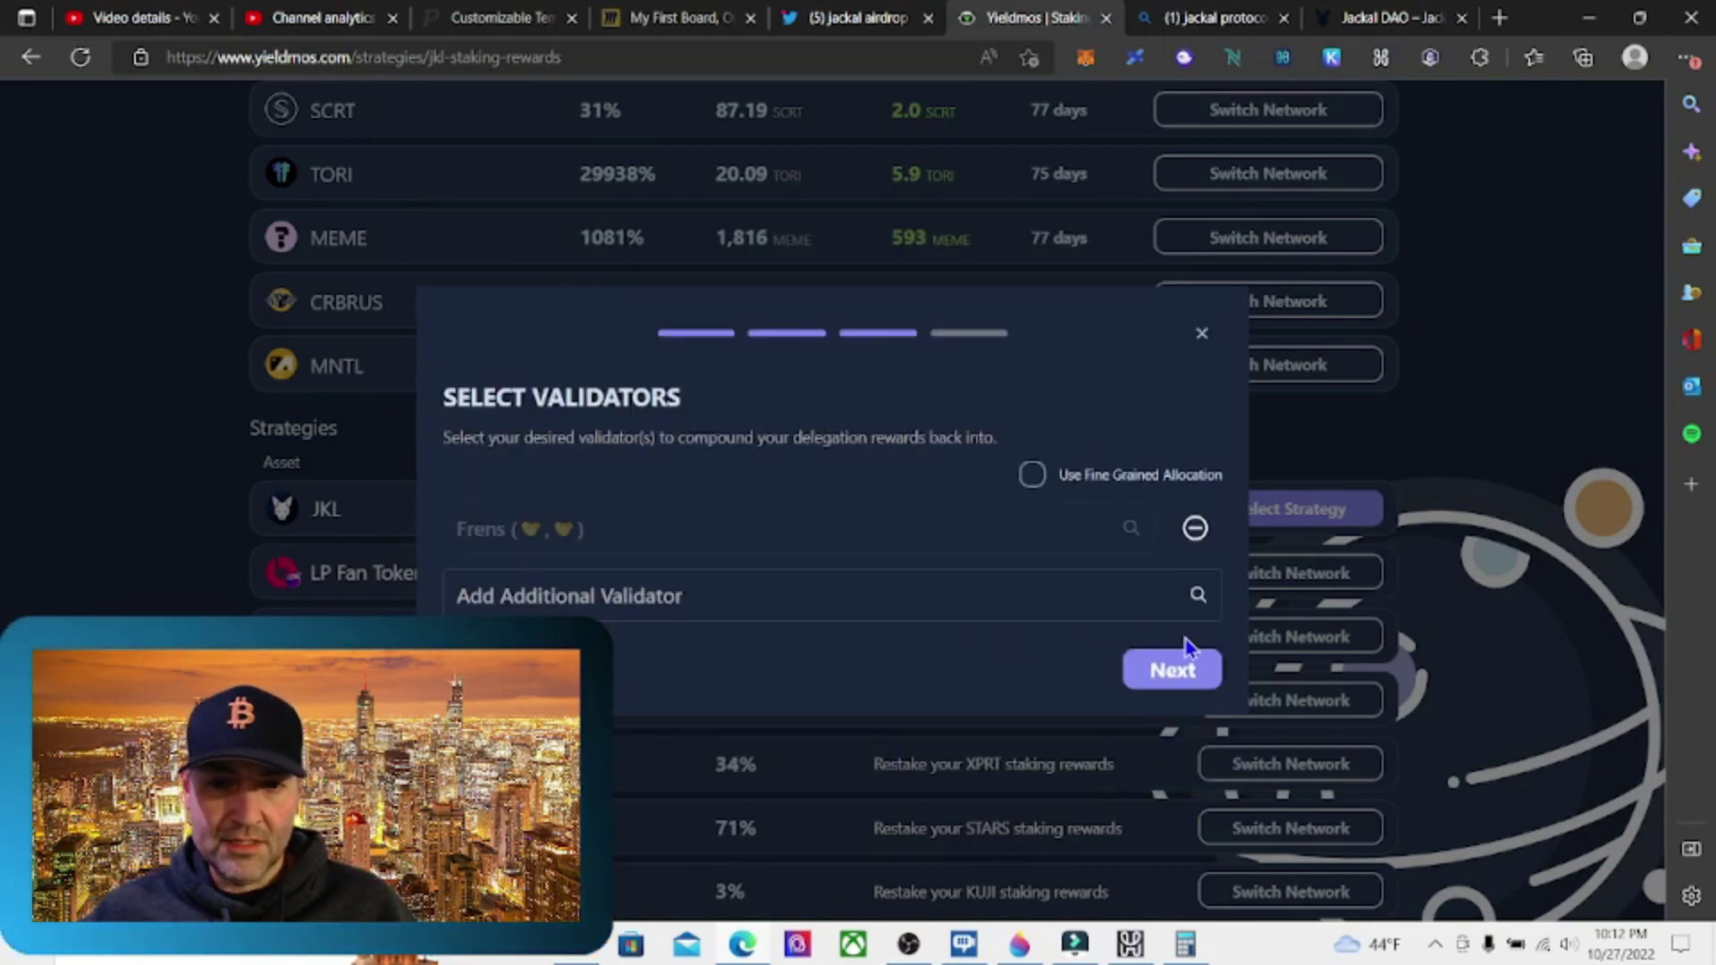
pyautogui.click(1172, 679)
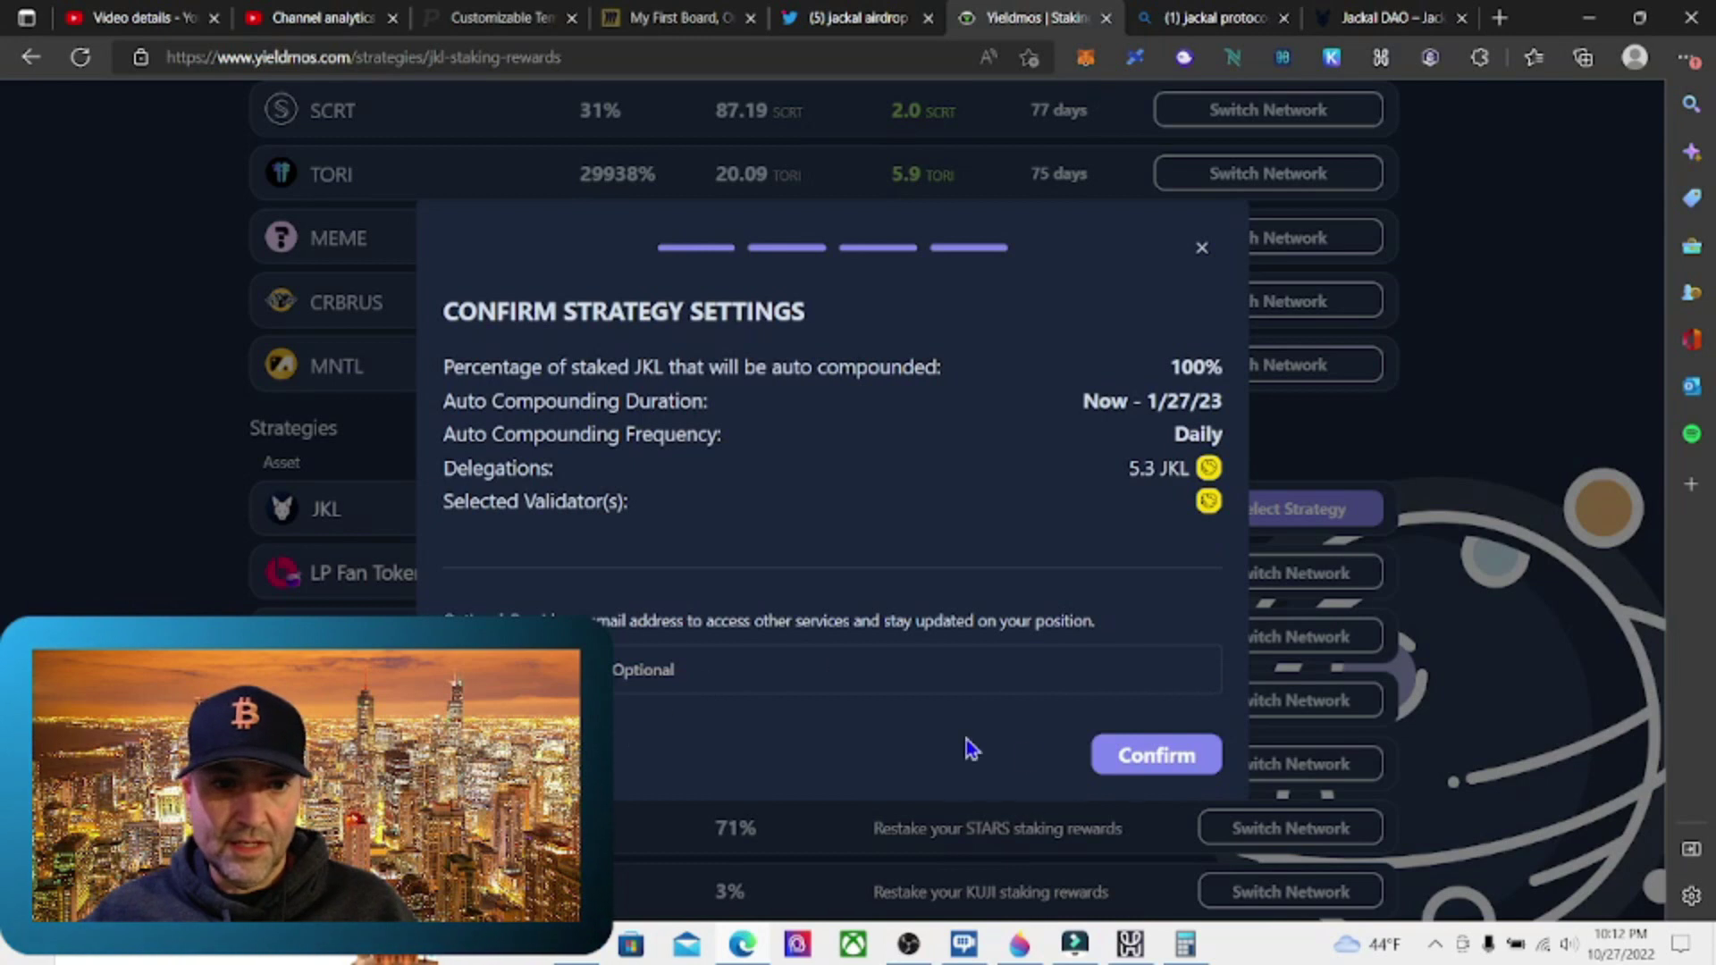
pyautogui.click(1146, 758)
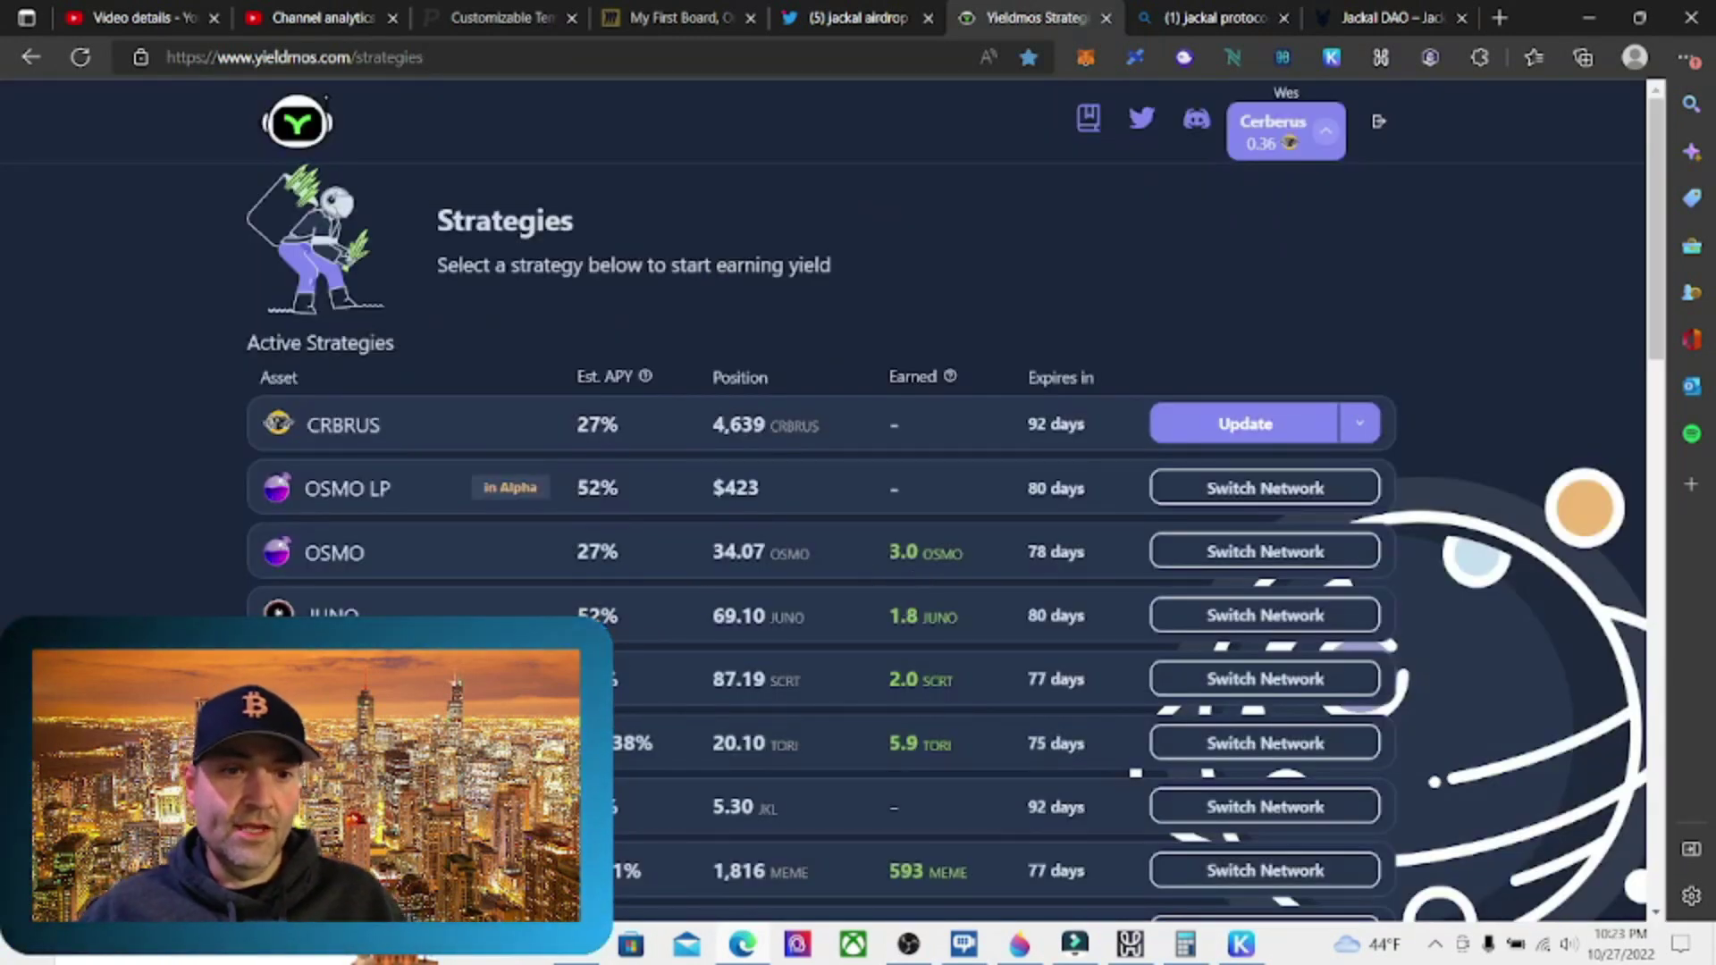
# Look through the list of networks supported by Yieldmos, keeping Cerberus as the current network
pyautogui.scroll(-2, 907, 801)
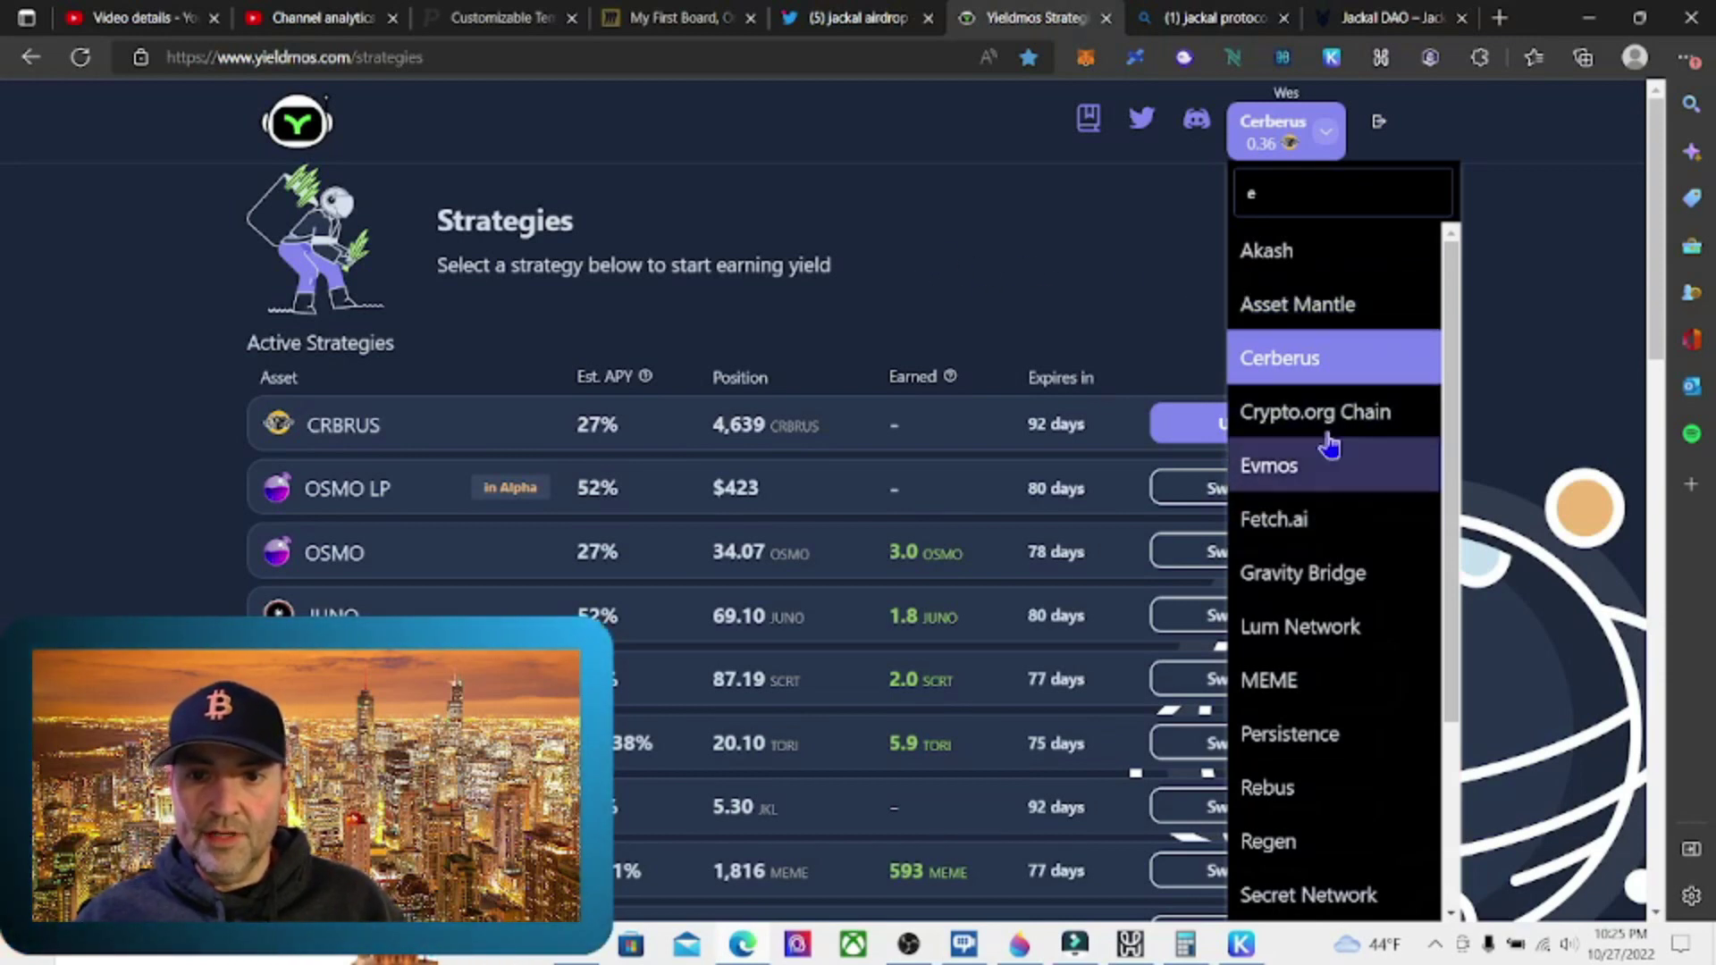
pyautogui.scroll(-3, 1337, 681)
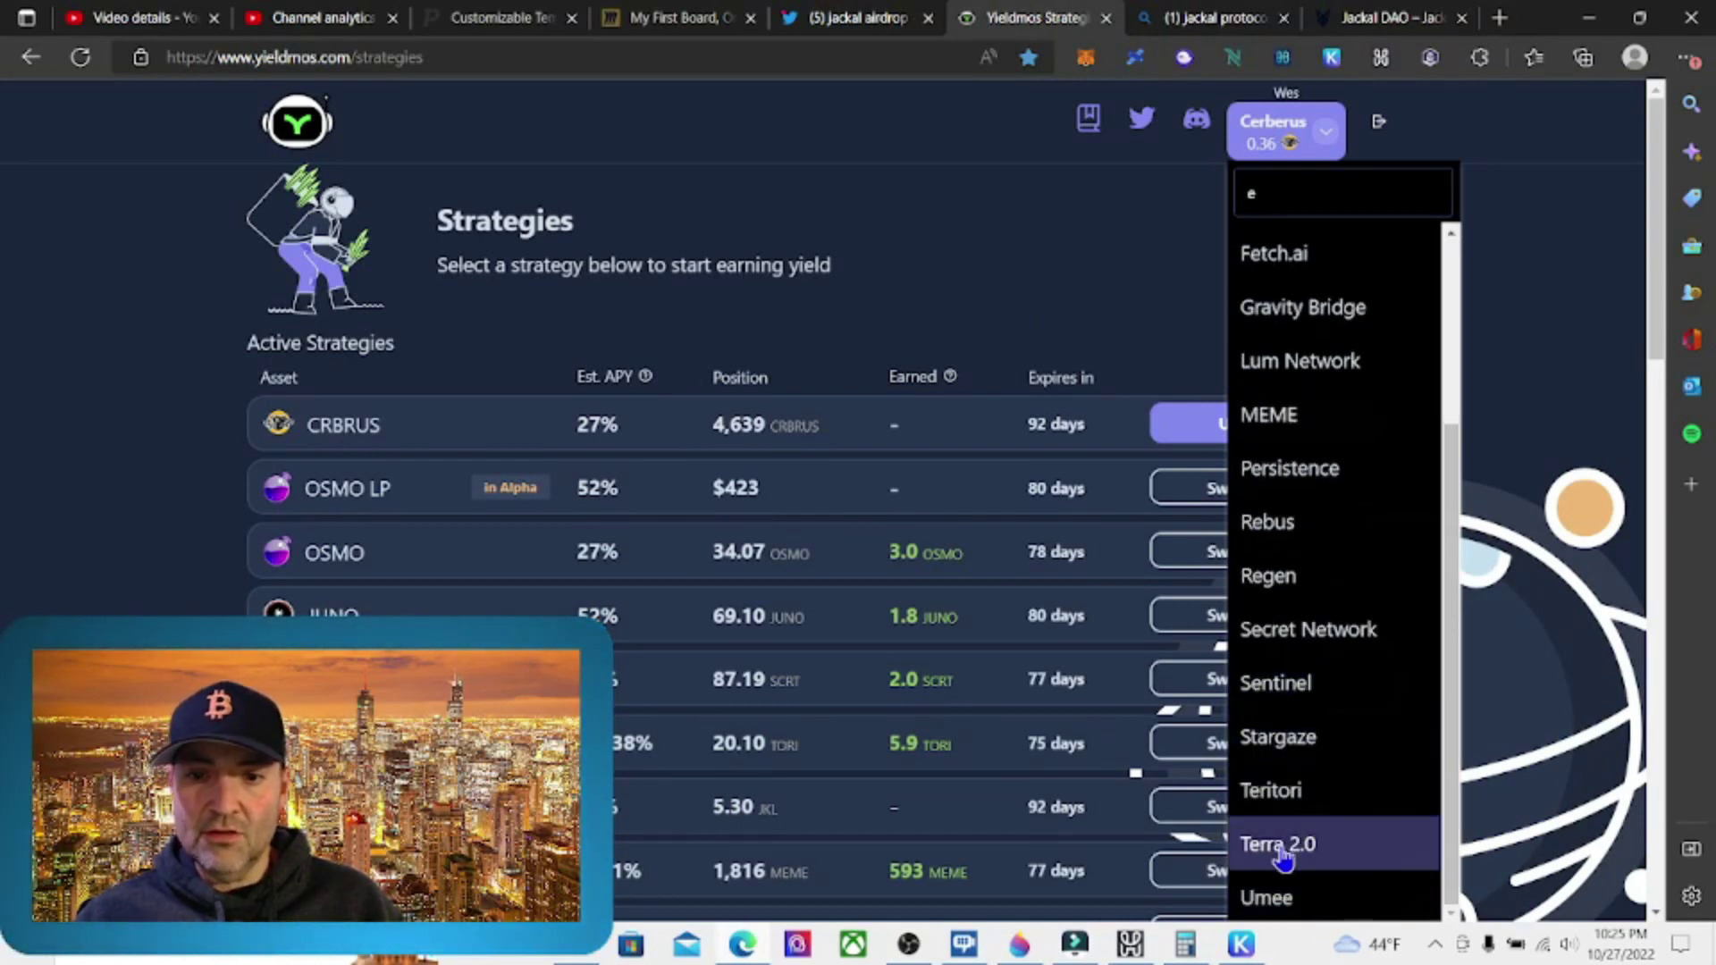
pyautogui.click(1126, 234)
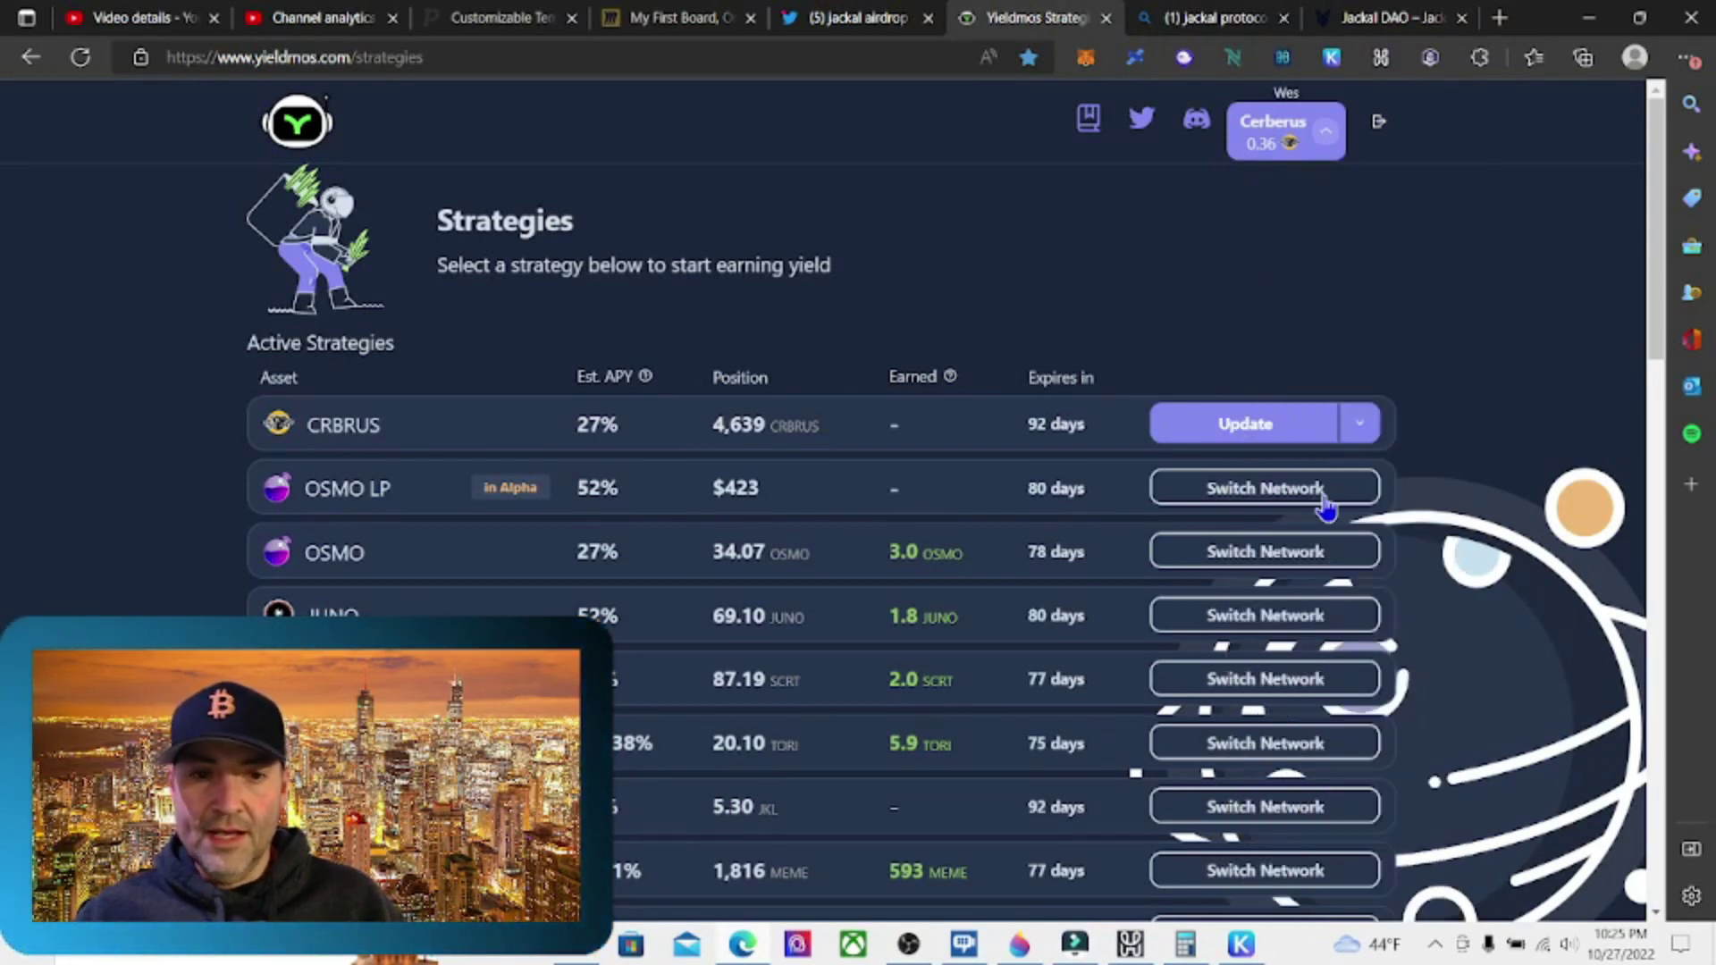
# Examine the yields, positions, earnings and expiry of the active strategies, and the rates of the other available strategies
pyautogui.scroll(-4, 870, 533)
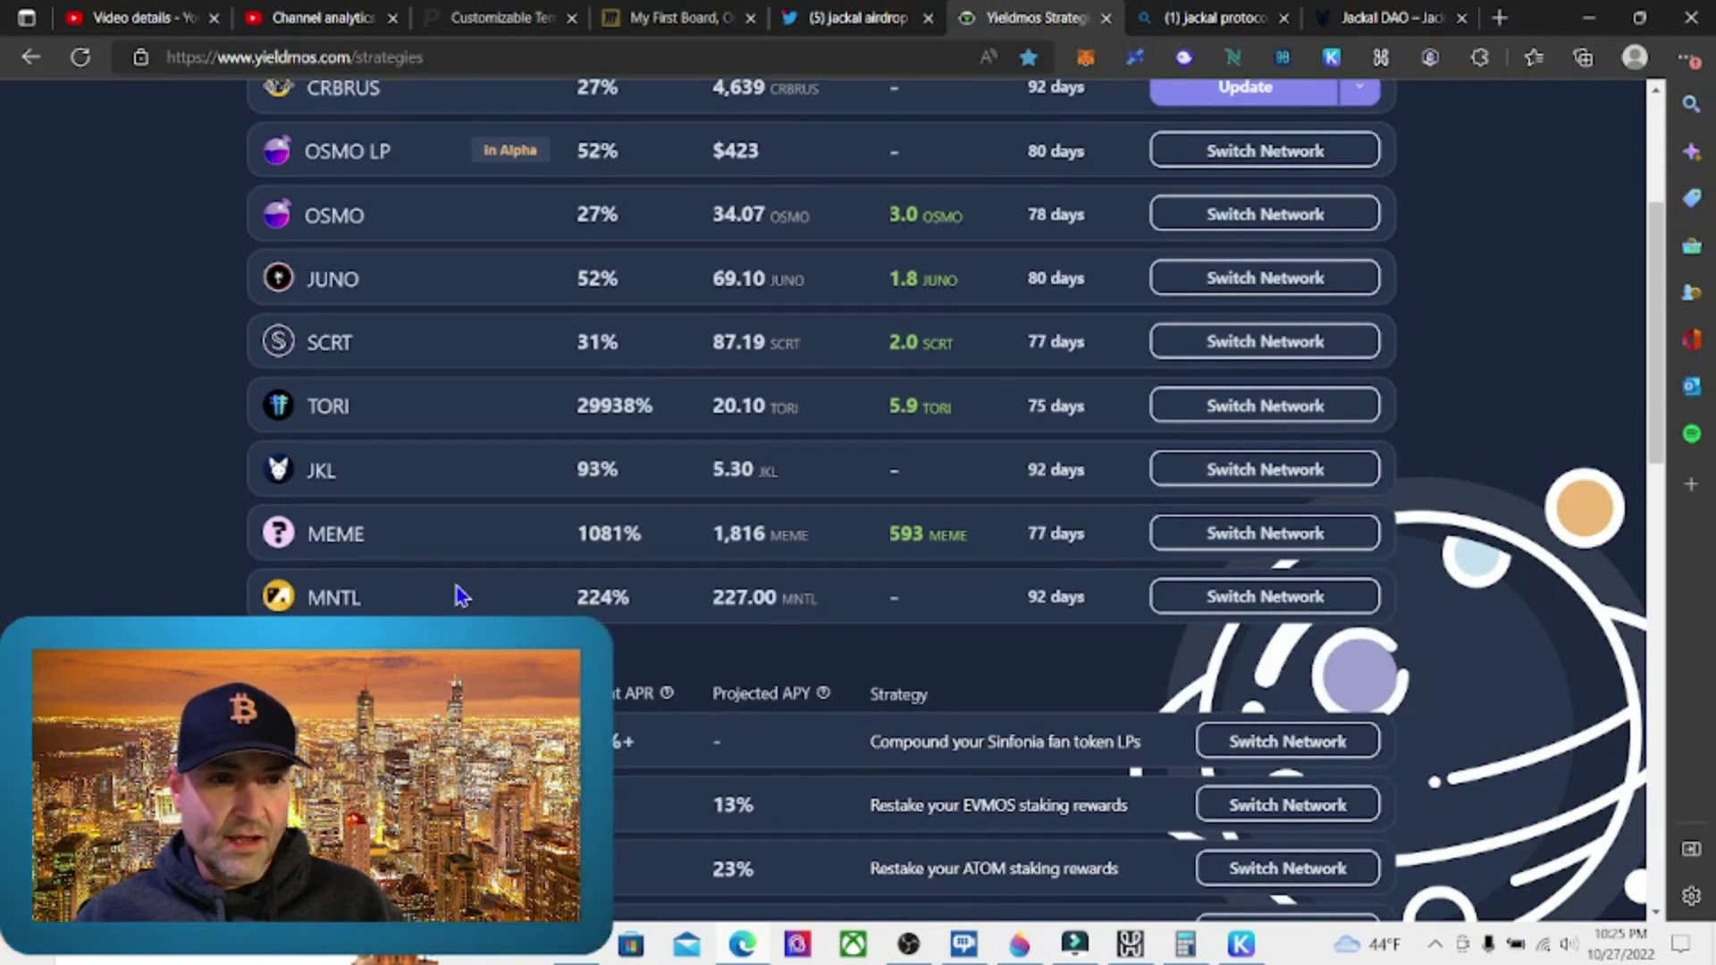
pyautogui.scroll(2, 460, 586)
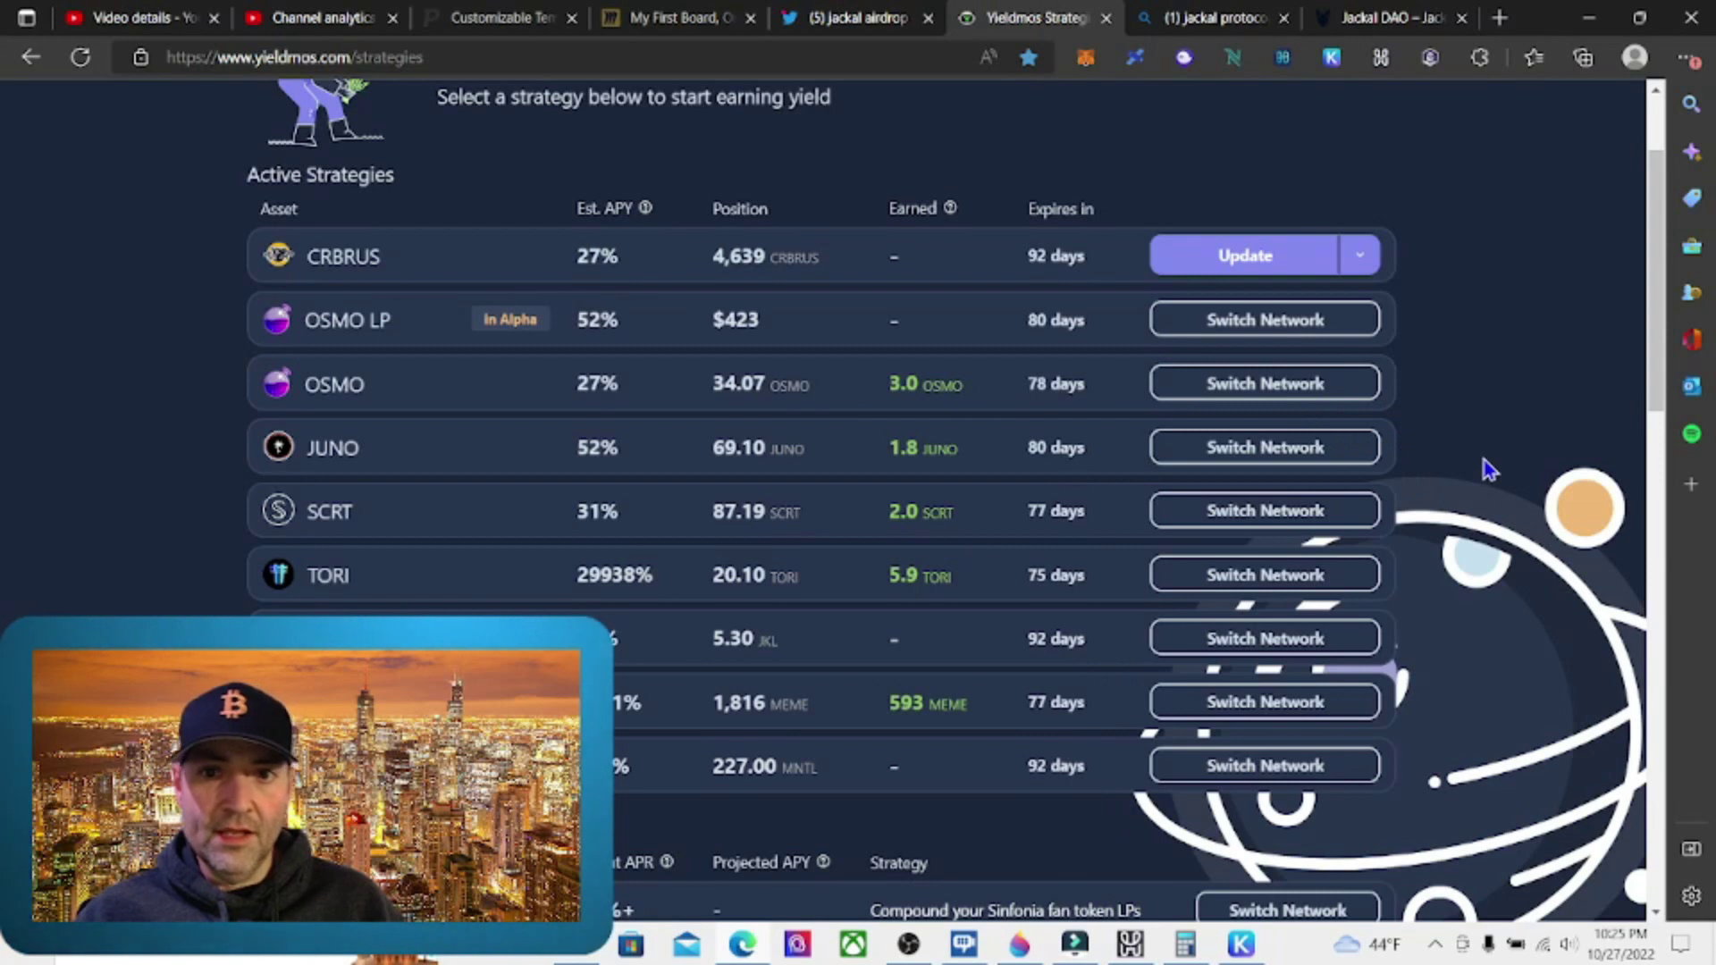
pyautogui.scroll(2, 1492, 466)
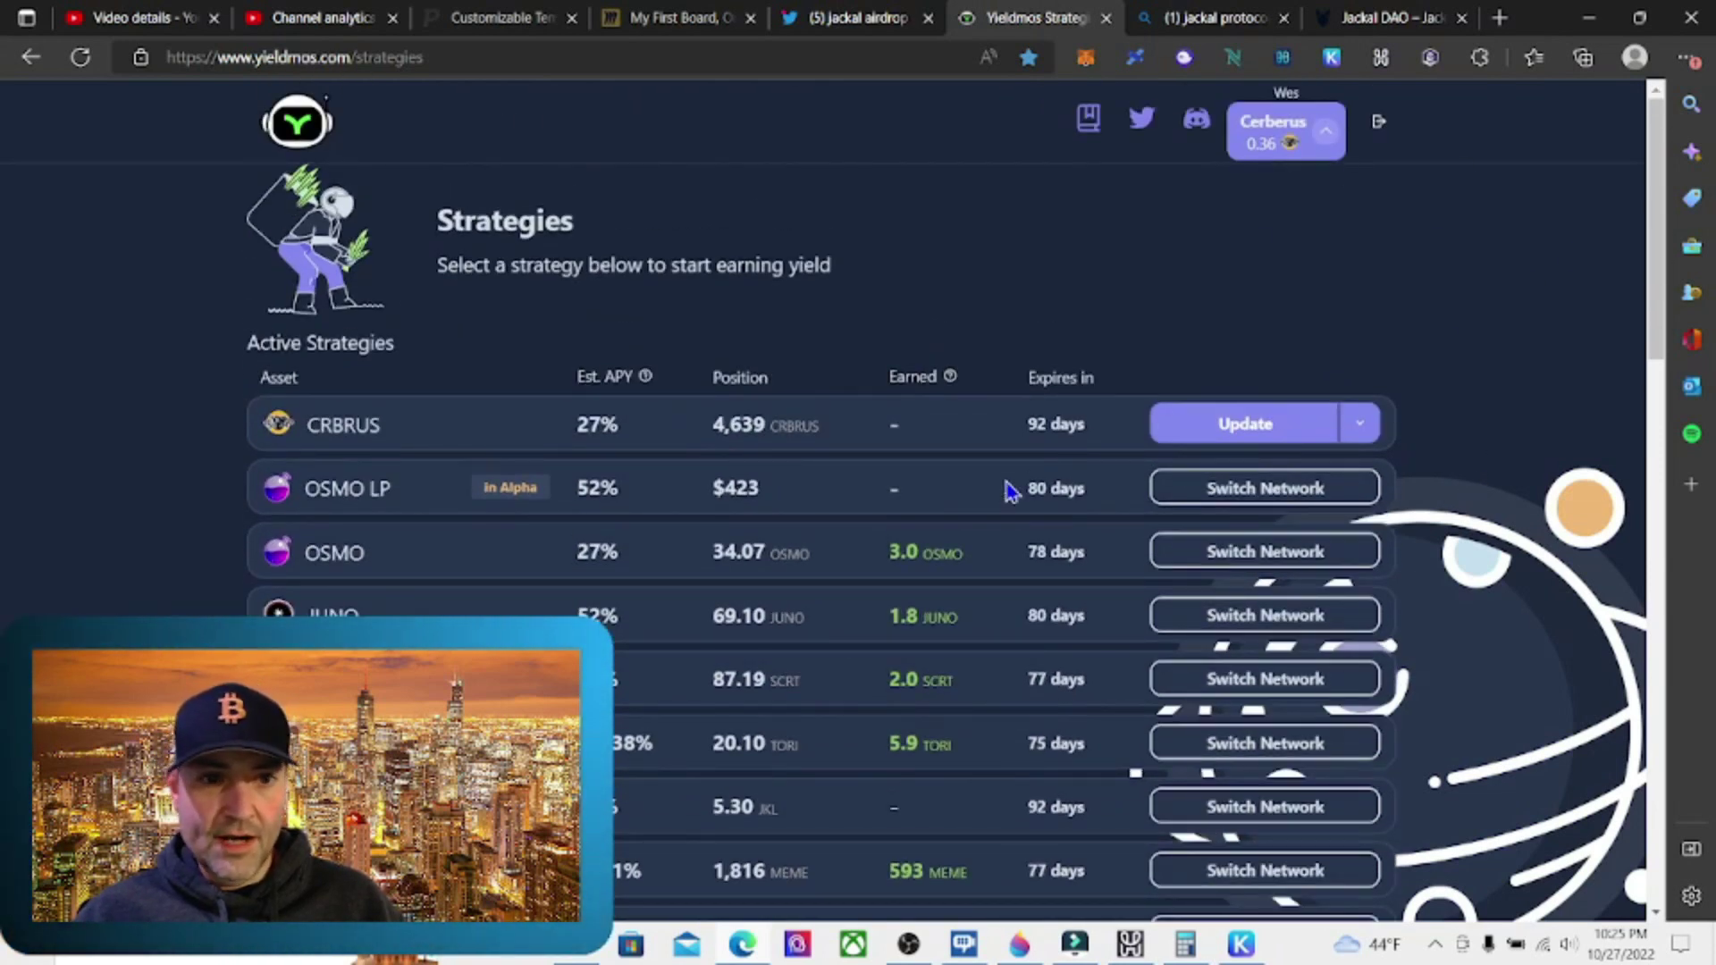
pyautogui.scroll(-2, 786, 426)
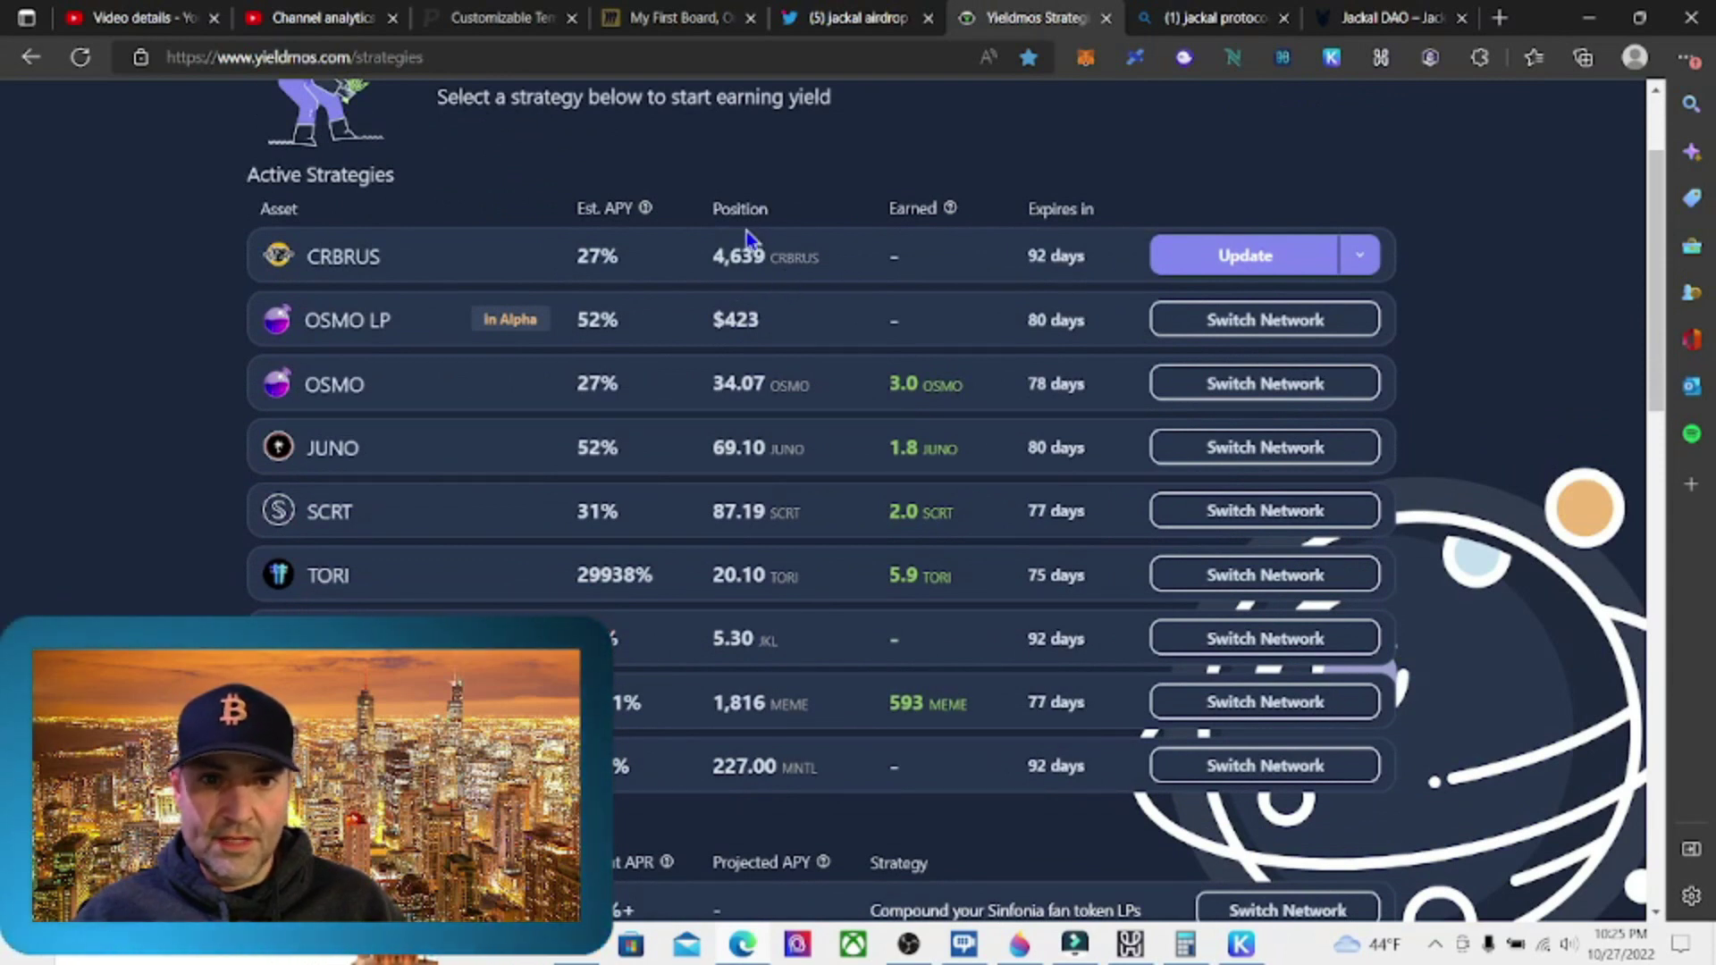
pyautogui.scroll(-2, 823, 485)
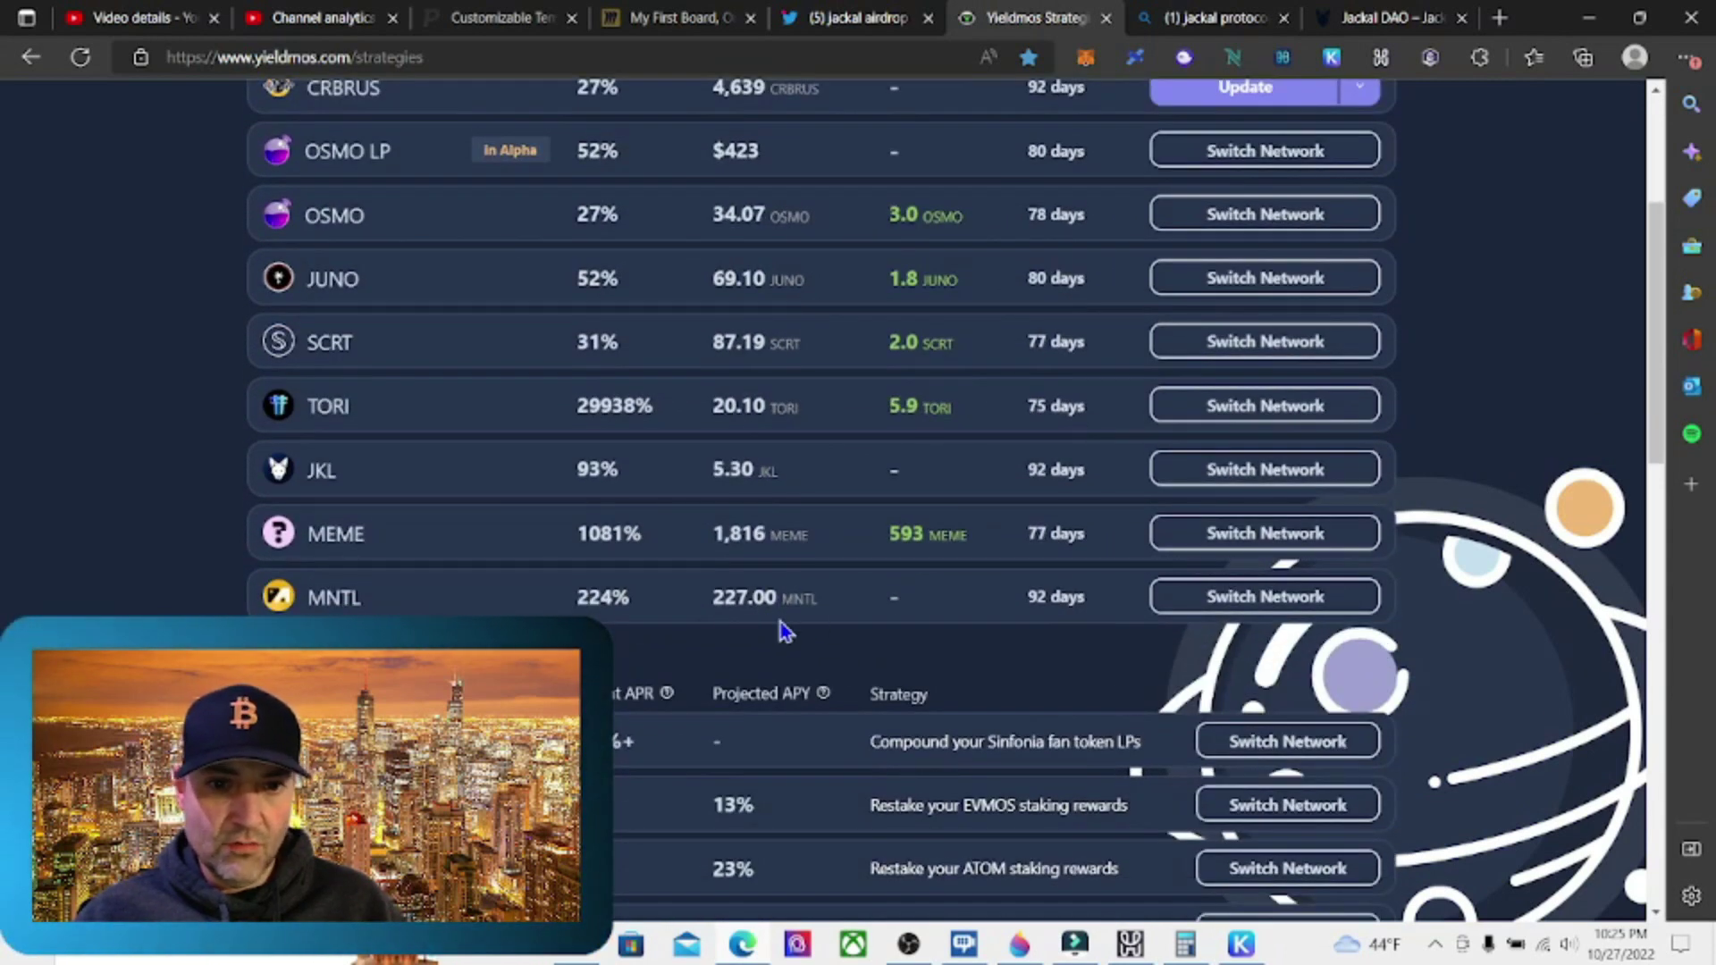
pyautogui.scroll(-5, 998, 573)
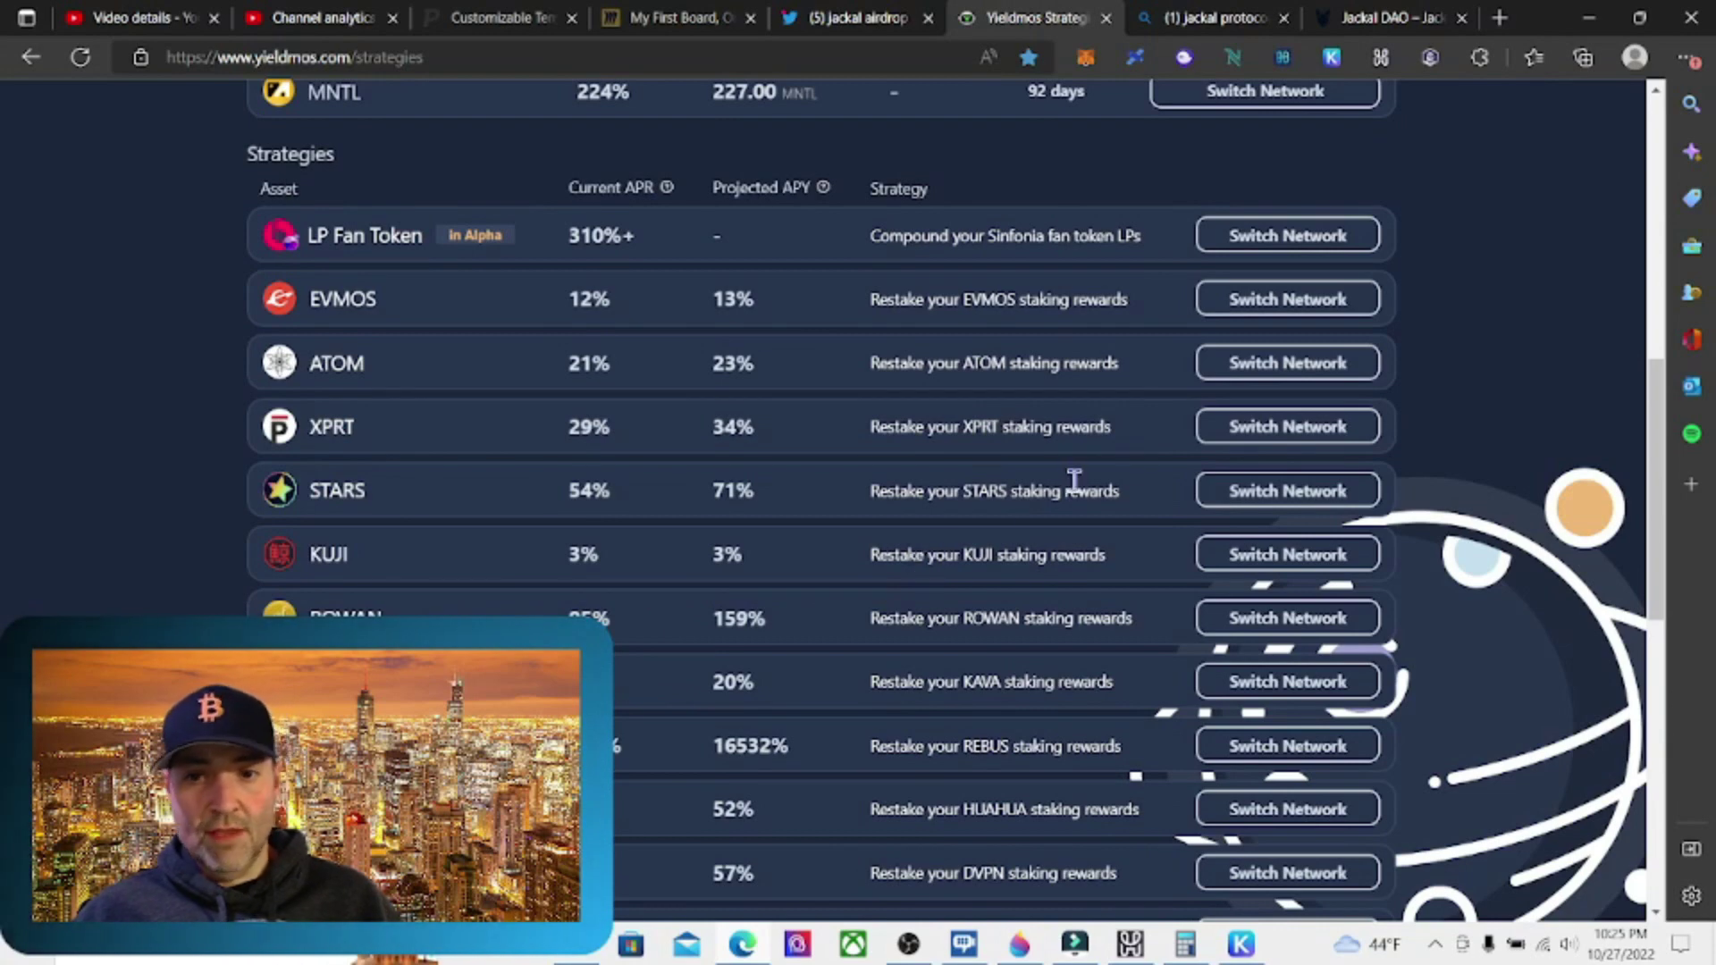
pyautogui.scroll(-5, 1138, 501)
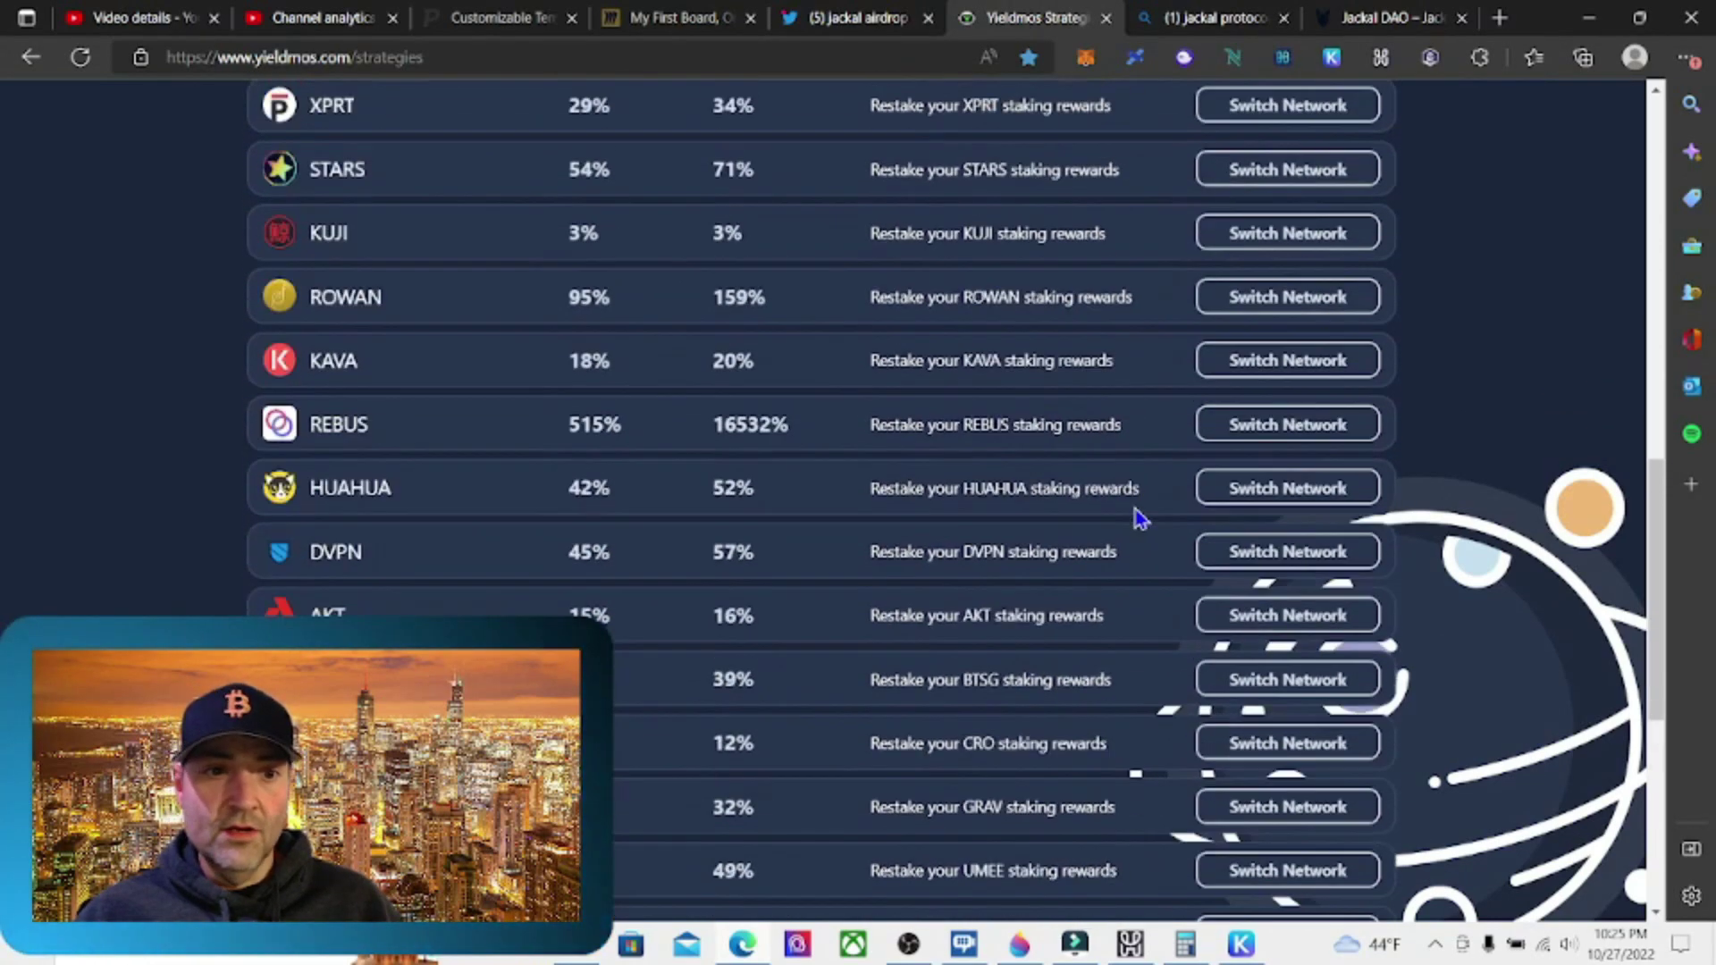
pyautogui.scroll(12, 1138, 518)
pyautogui.scroll(2, 637, 487)
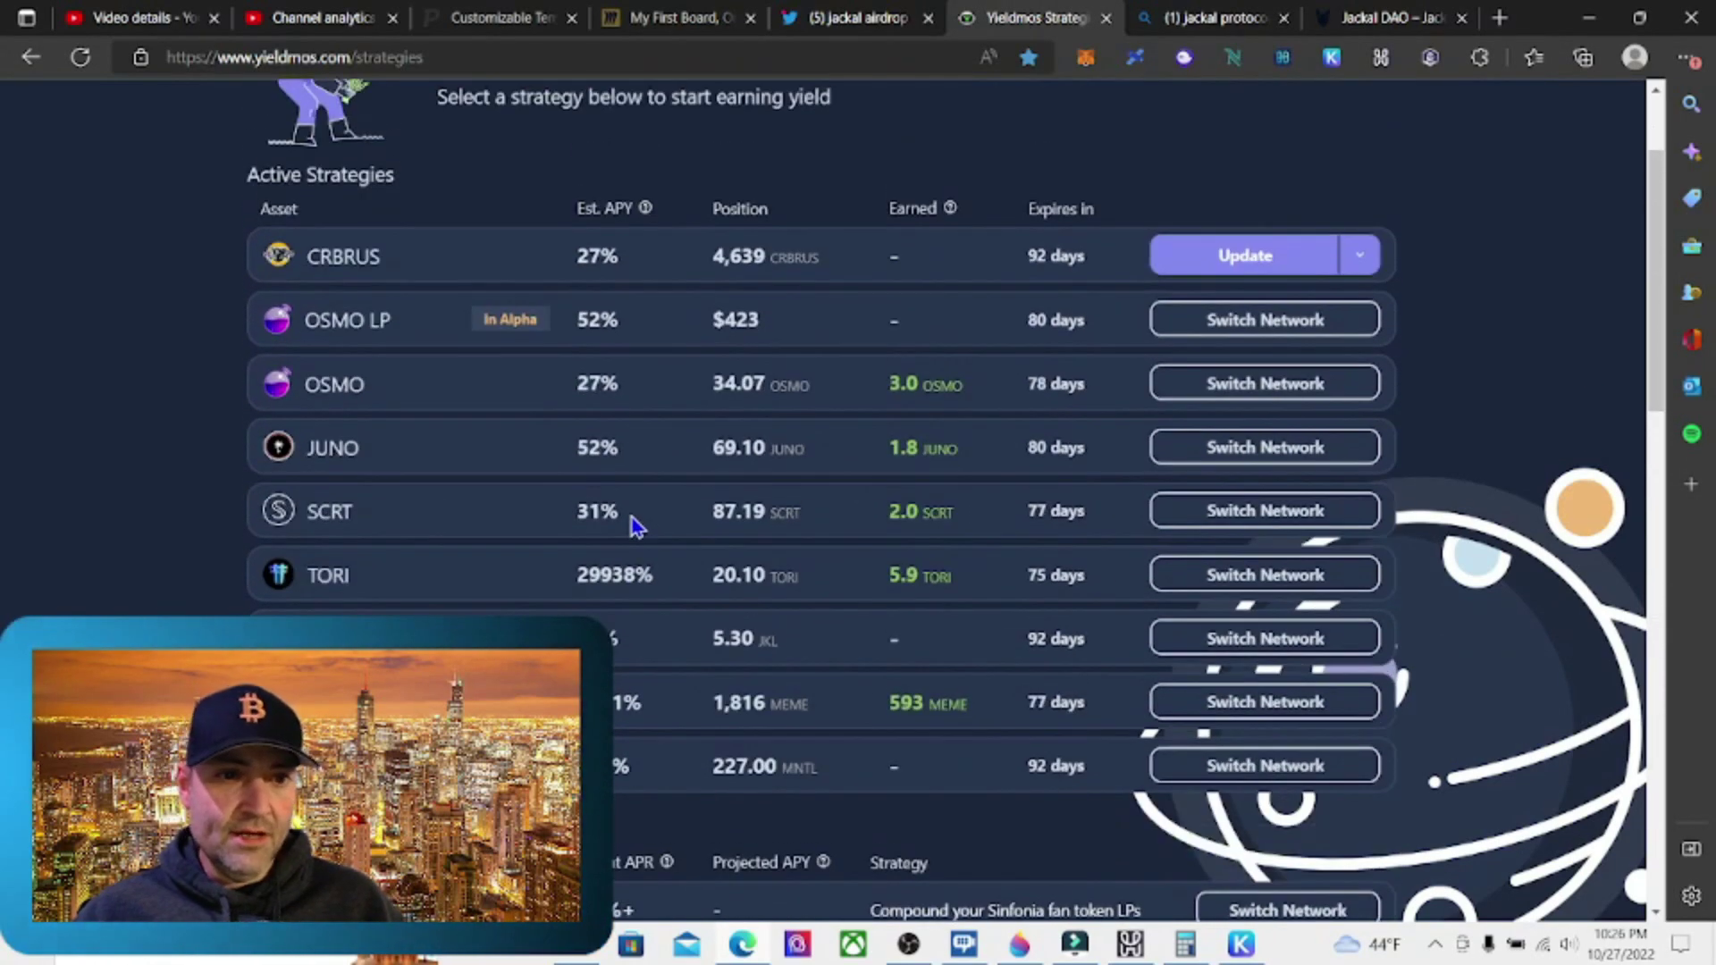
pyautogui.scroll(2, 578, 370)
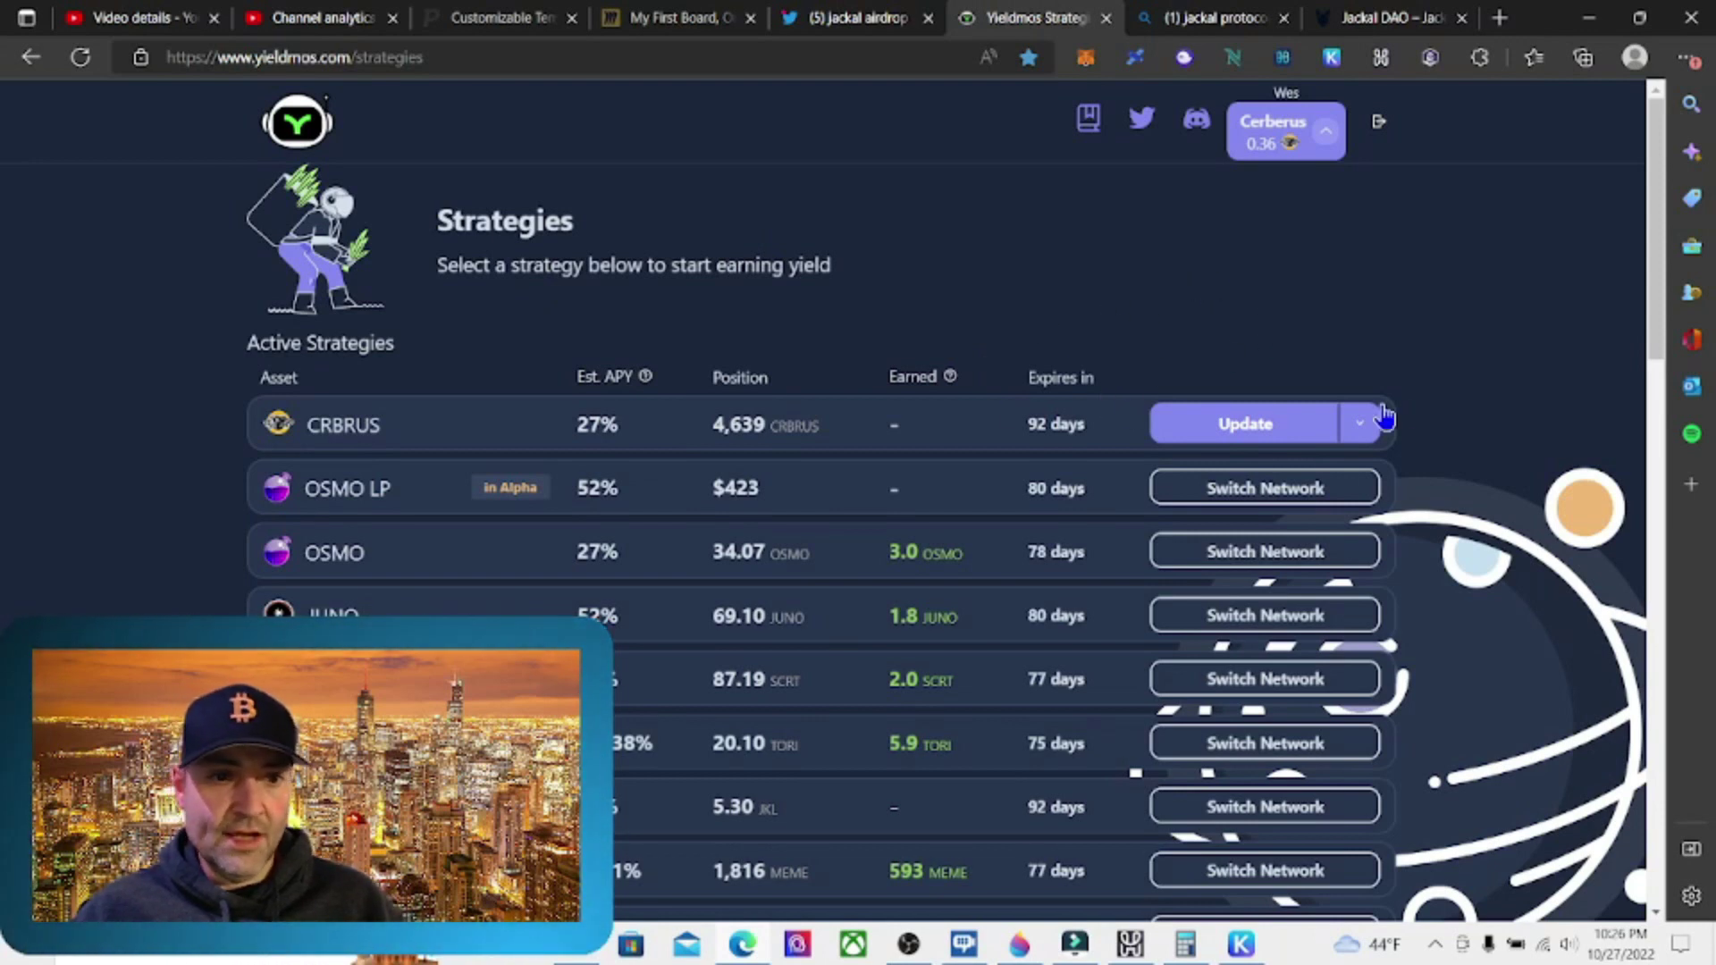
pyautogui.scroll(-2, 1433, 410)
pyautogui.scroll(2, 1433, 410)
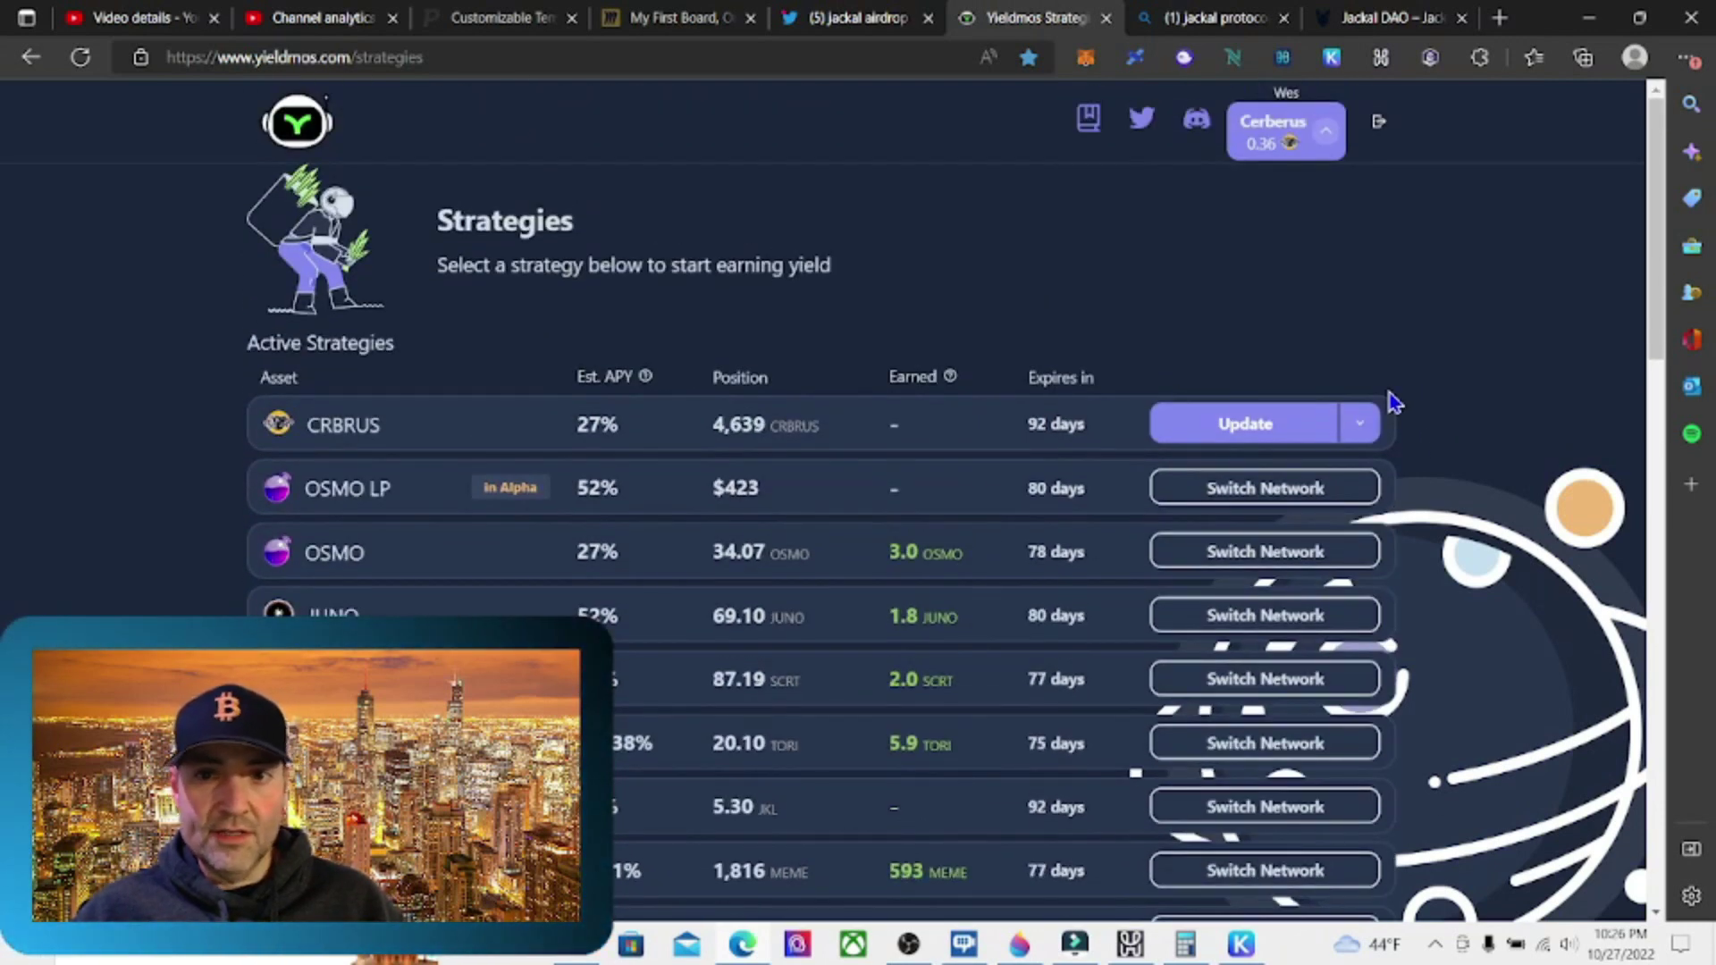